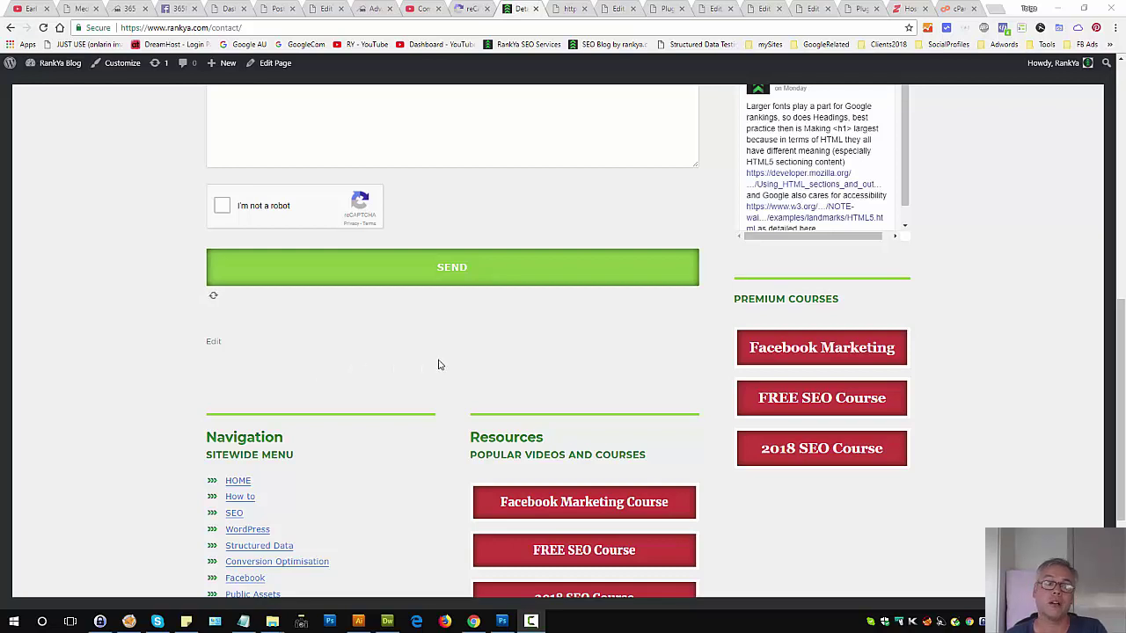
Step: Bring the browser to the front and scroll up on the reCAPTCHA contact form page
left_click(483, 222)
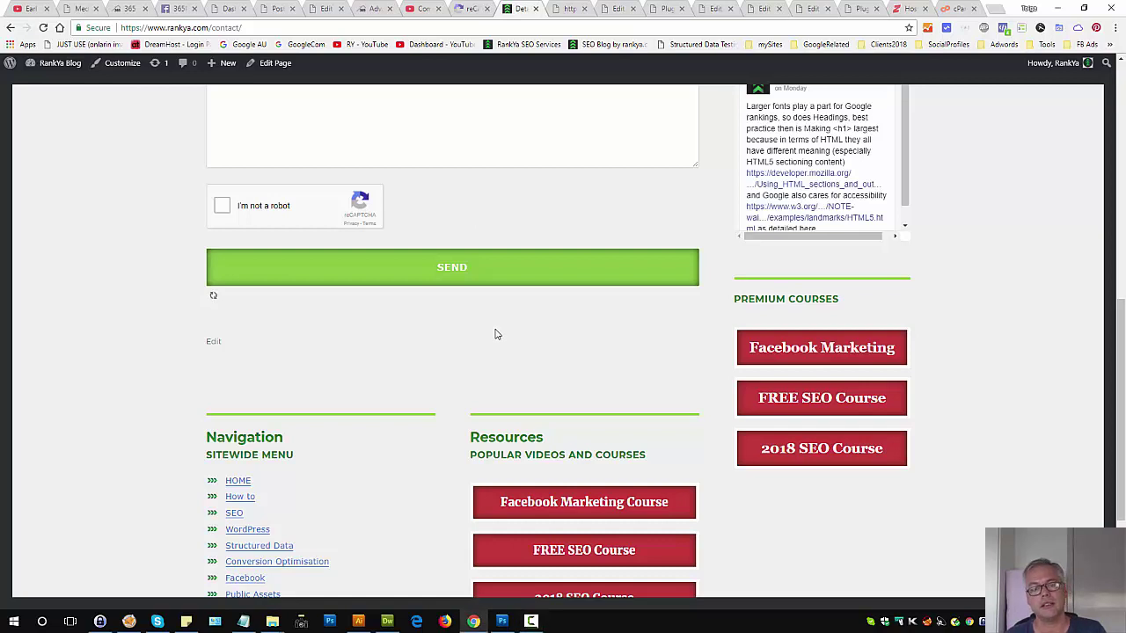
scroll(492, 336, "up", 2)
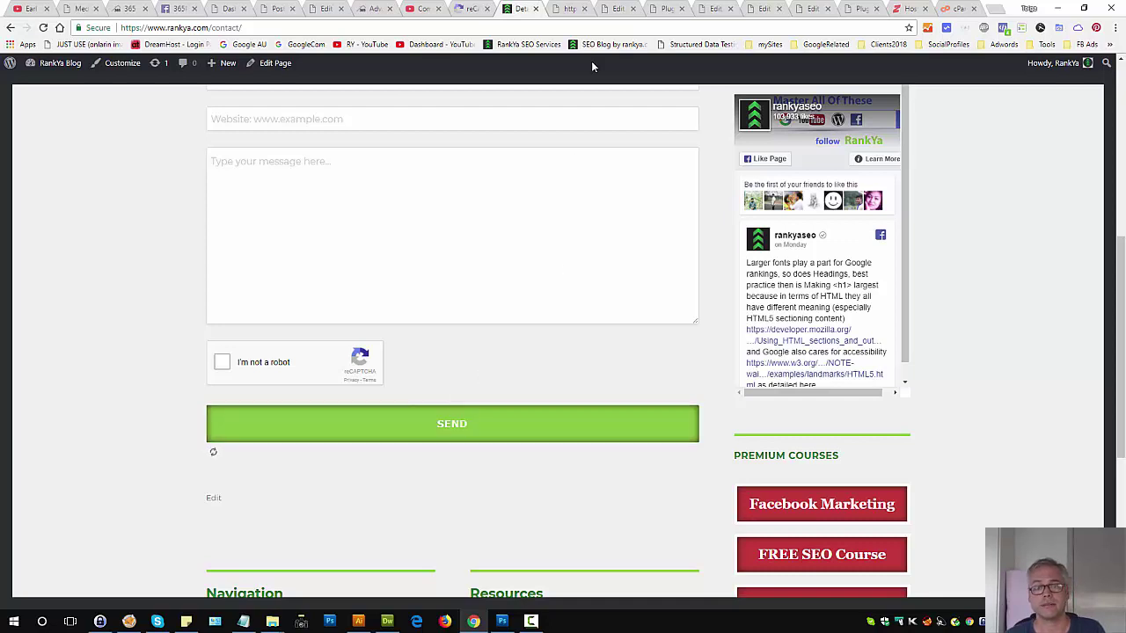
Step: On the Plugins page, check that the installed Contact Form 7 version is 5.0.1
left_click(671, 8)
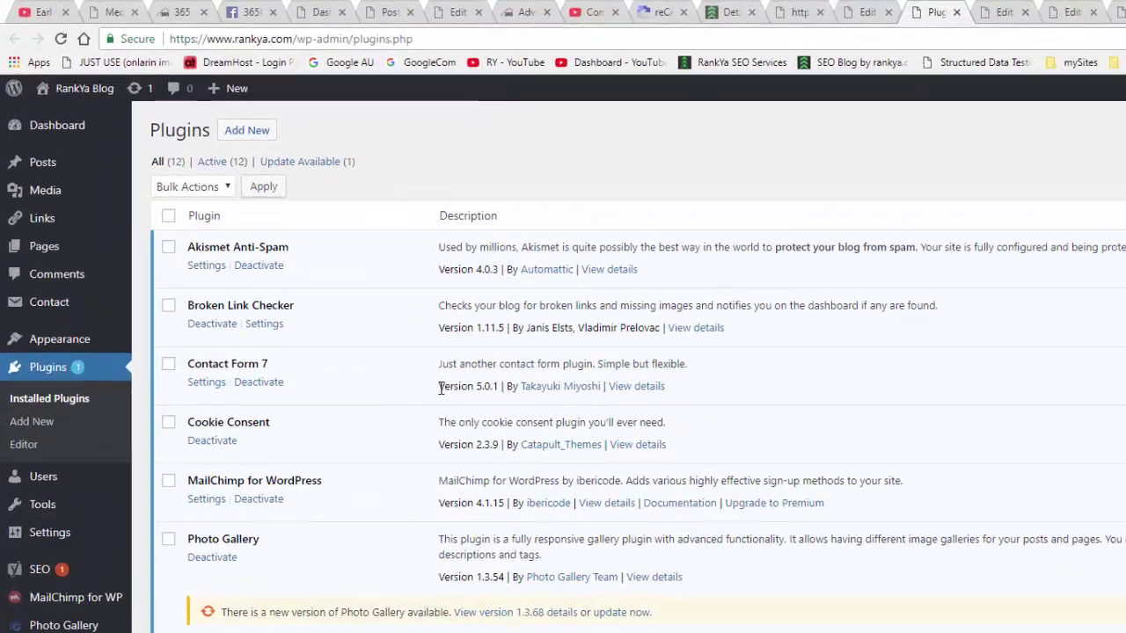
left_click_drag(314, 278, 353, 279)
left_click_drag(690, 543, 696, 543)
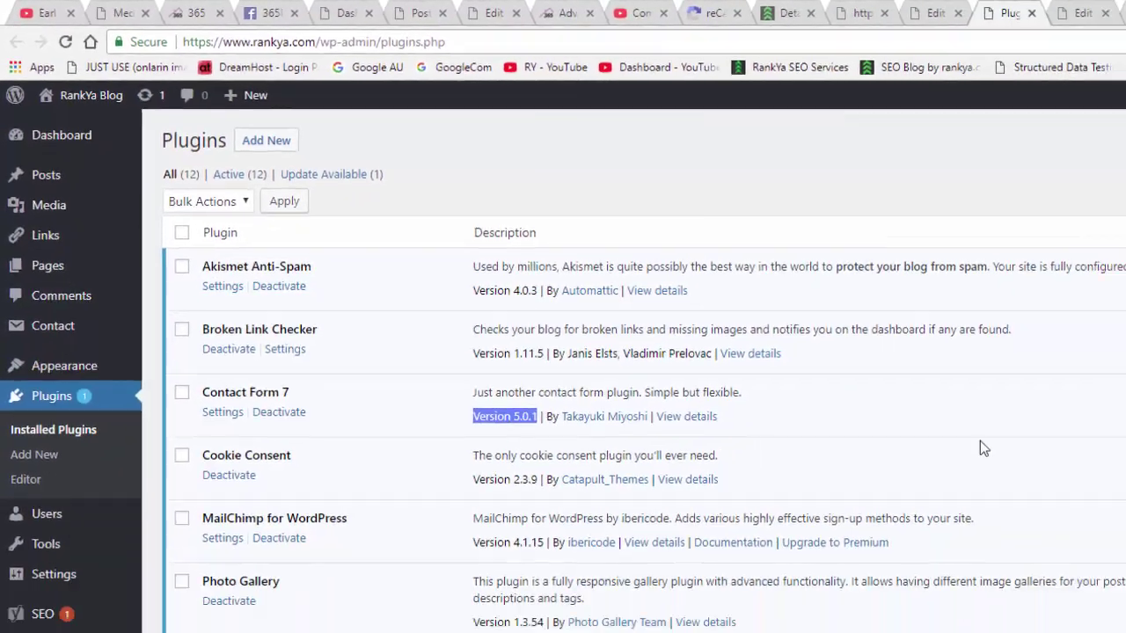
left_click(657, 295)
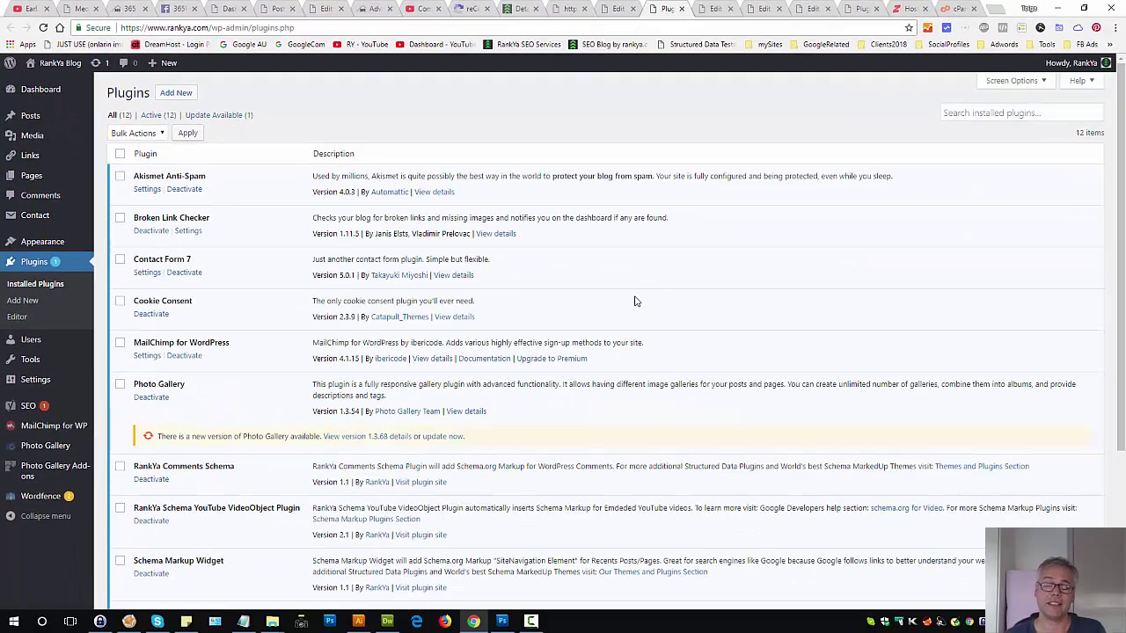
Step: Glance at the contact page, then bring up the theme editor in a new tab
left_click(512, 8)
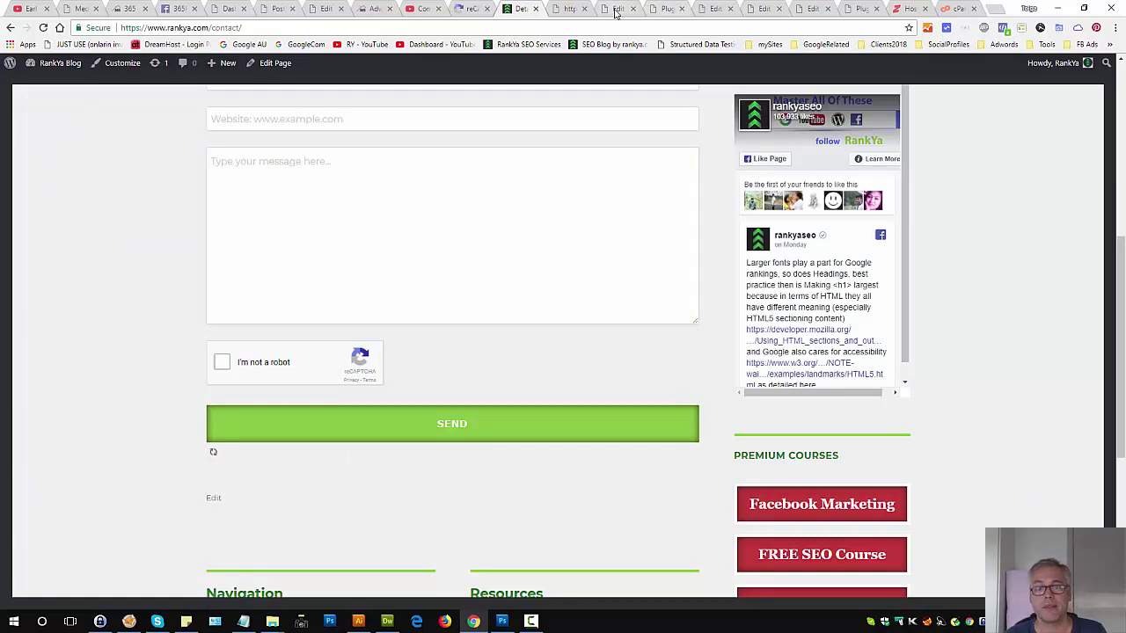
left_click(665, 10)
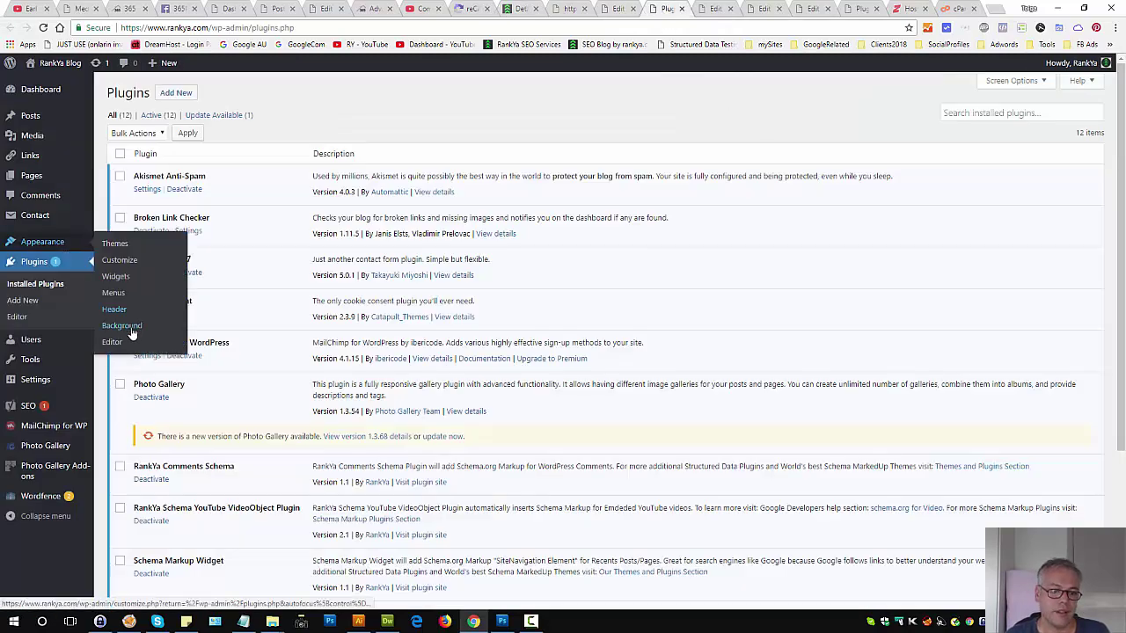
middle_click(133, 338)
key("ctrl+Tab")
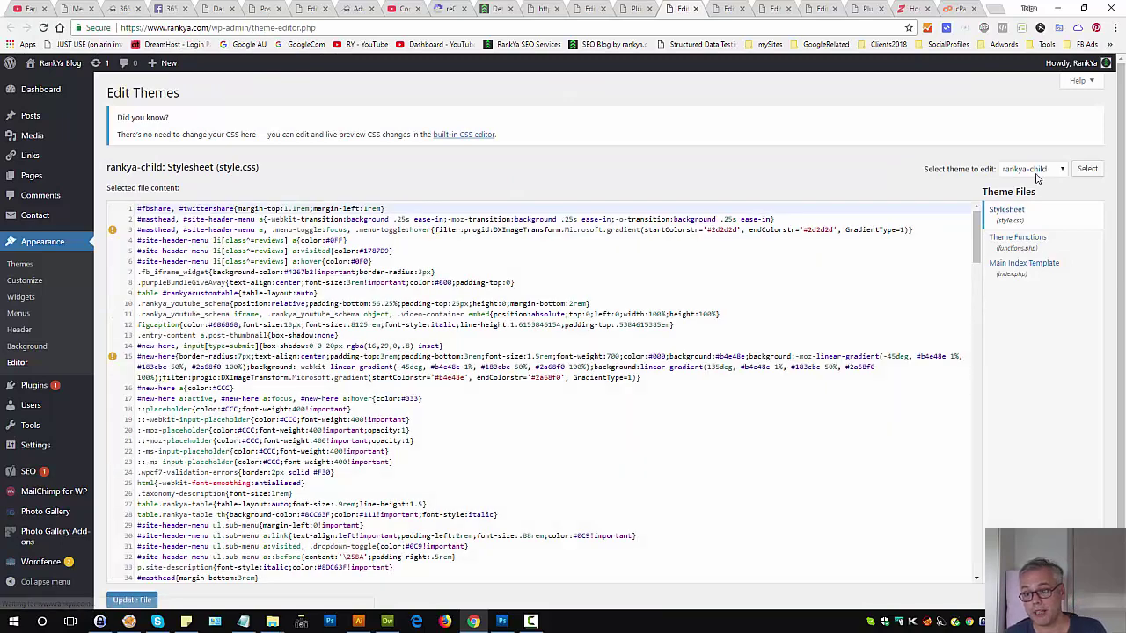
Step: Load the RankYa Theme files in the theme editor, then revisit the contact page and Plugins list
left_click(1031, 169)
left_click(1028, 196)
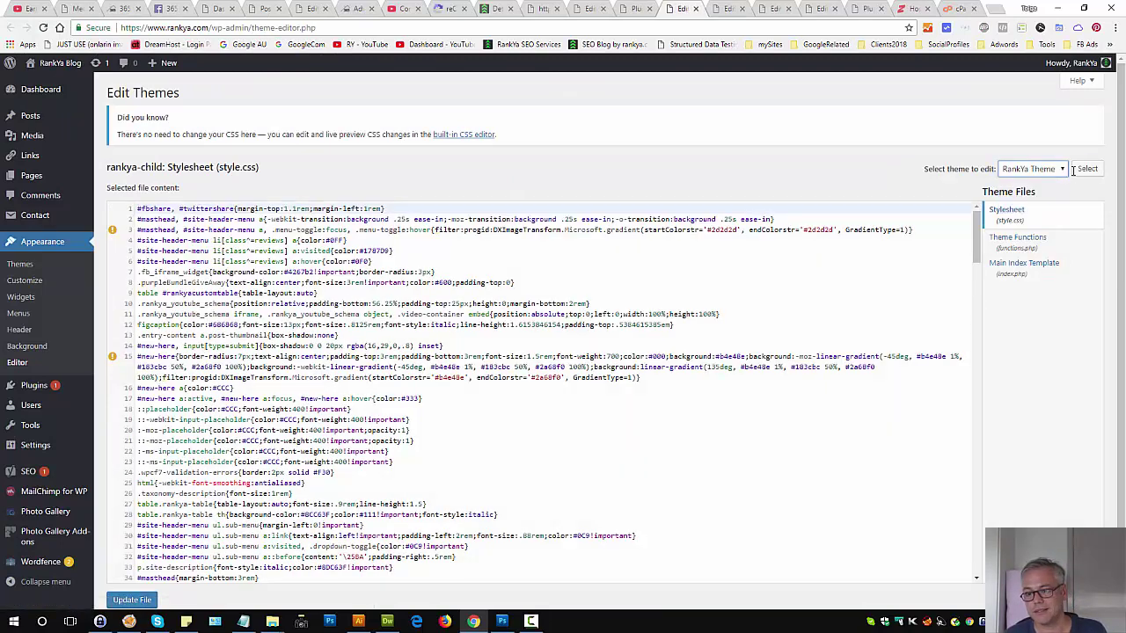
left_click(1087, 168)
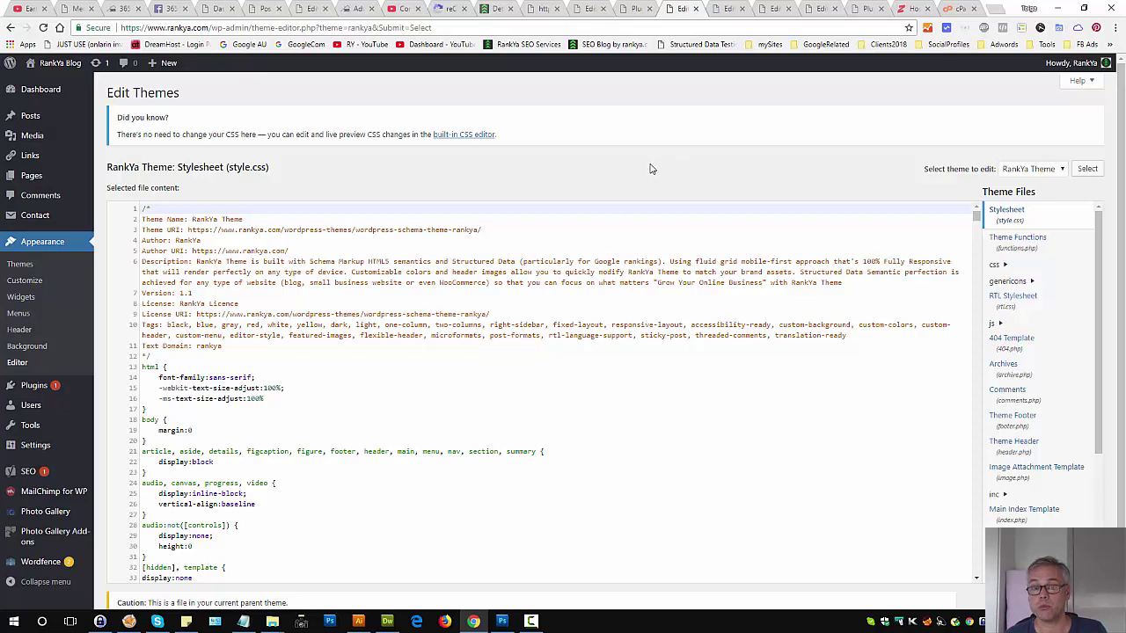
left_click(496, 8)
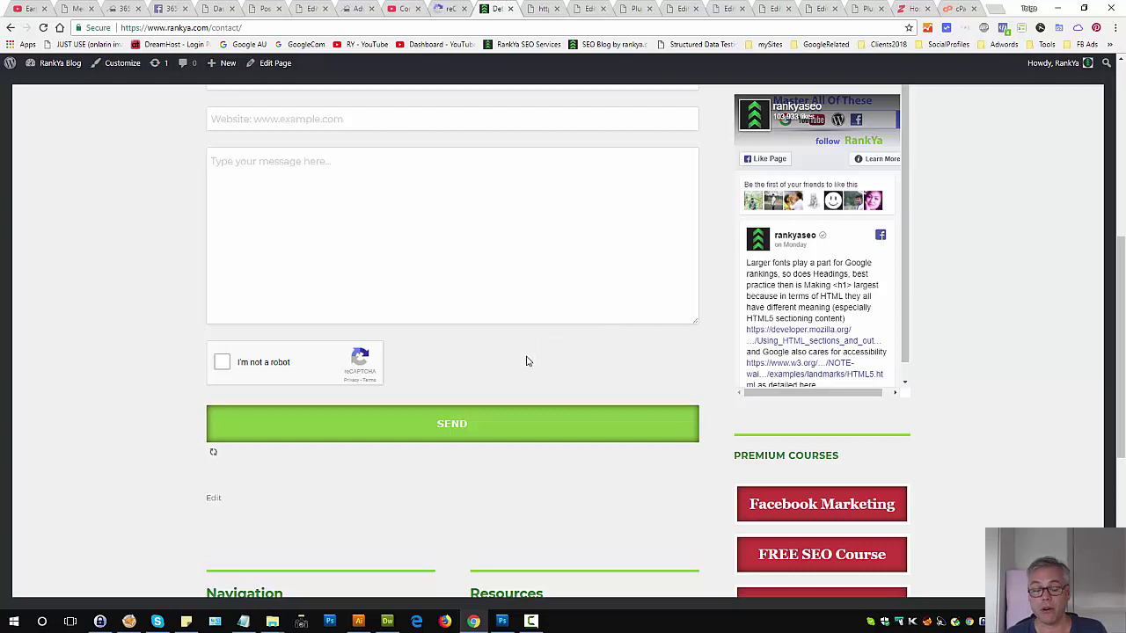
left_click(633, 9)
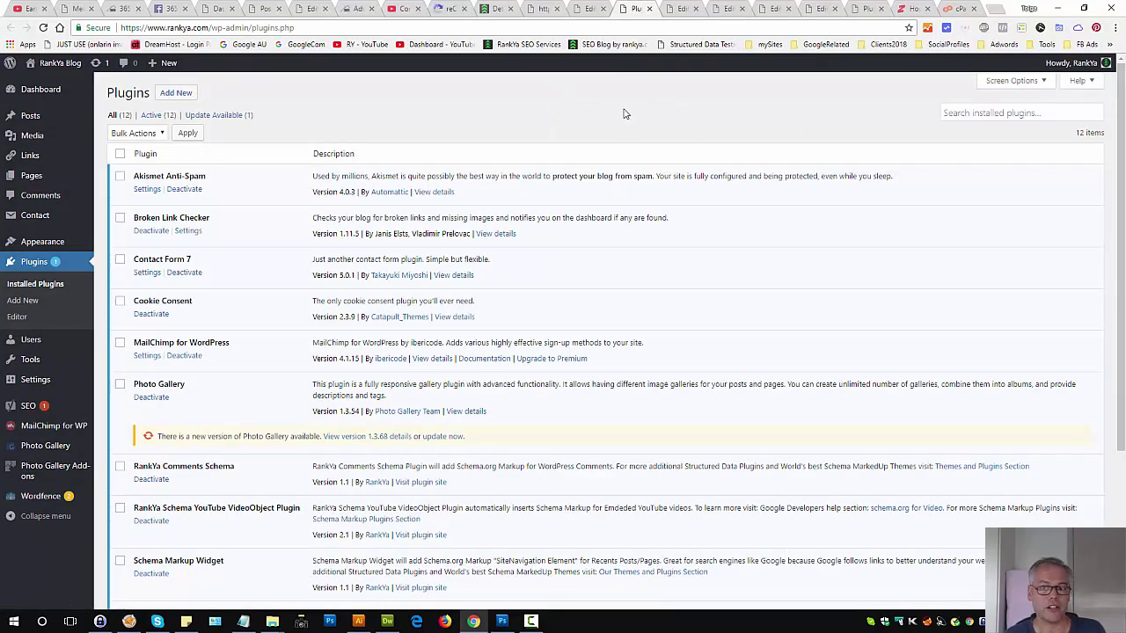
Step: Bring up RankYa Theme's functions.php, inspect lines 20–23, then return to the Plugins list
left_click(680, 10)
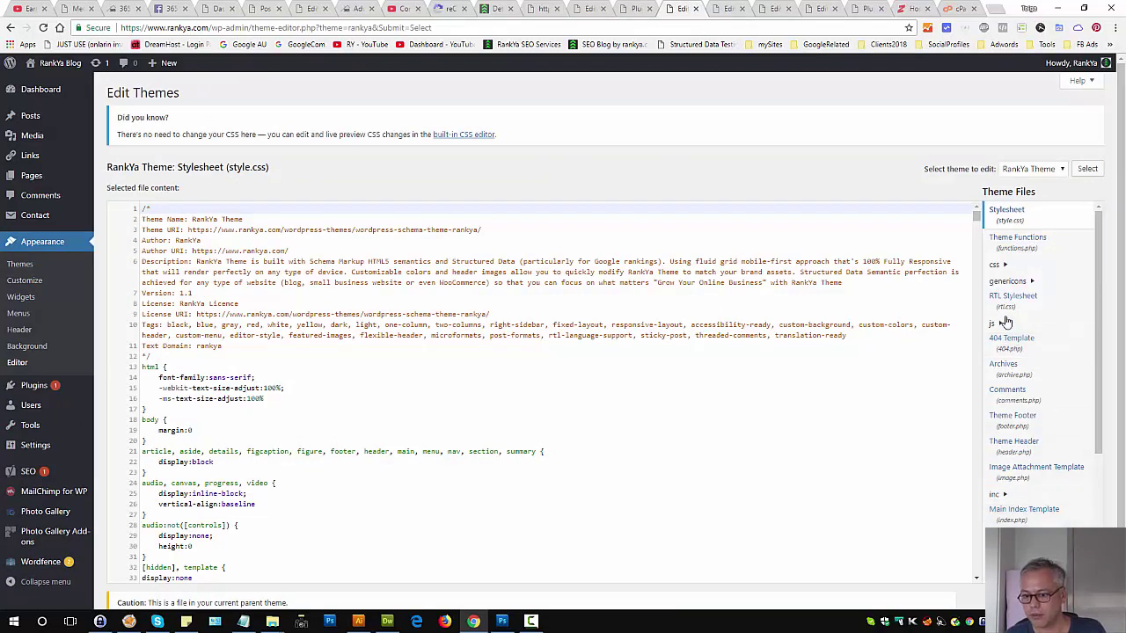
left_click(1011, 248)
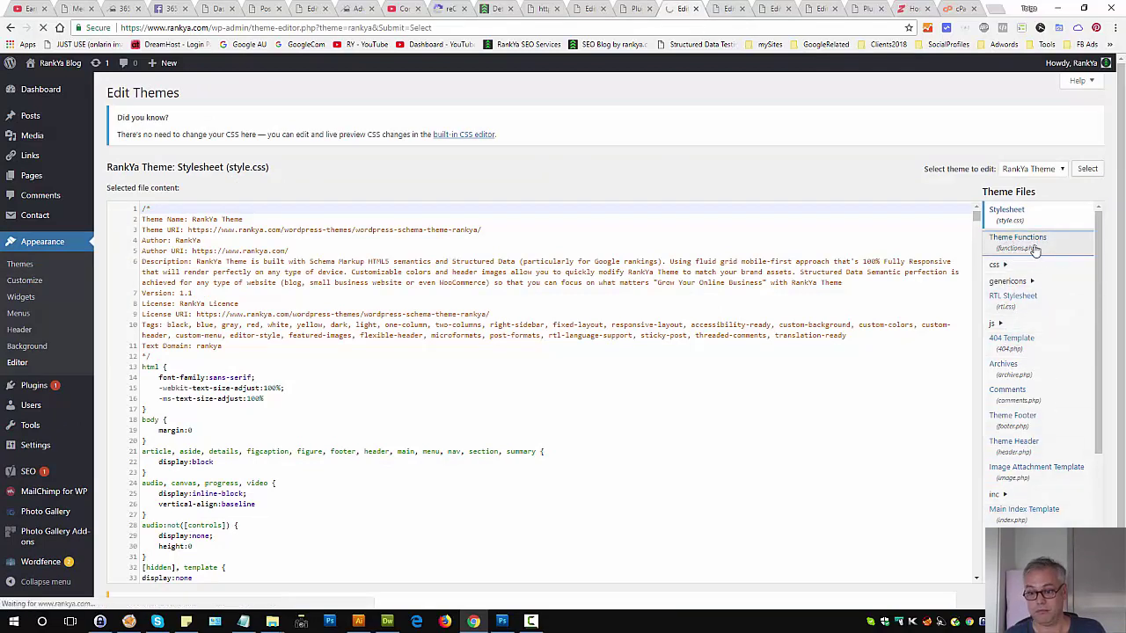
left_click(432, 396)
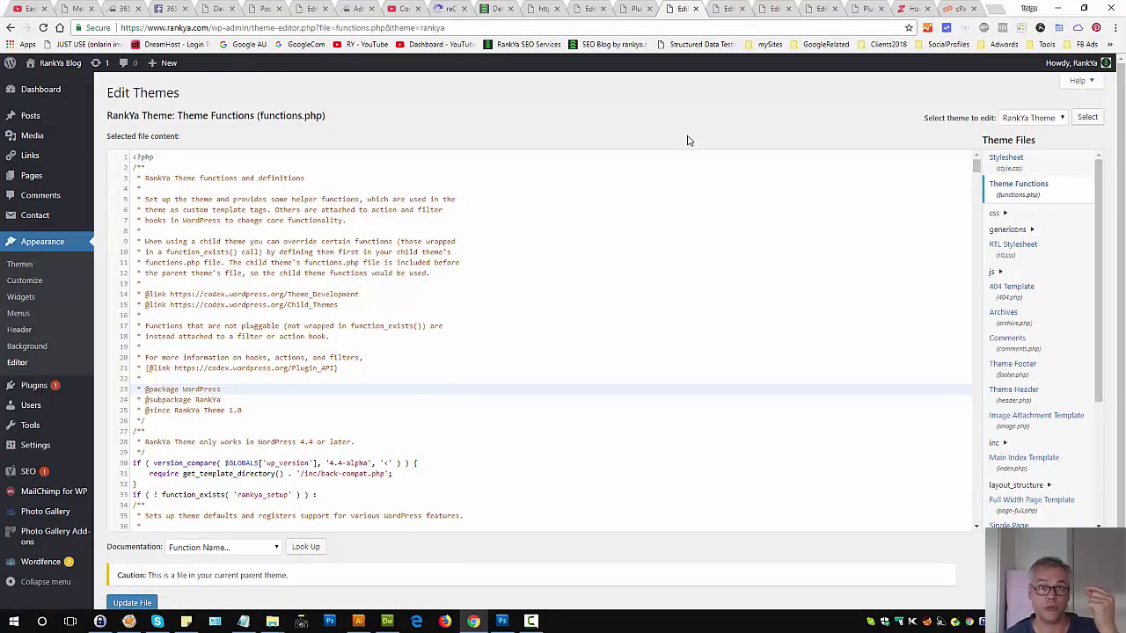
left_click(463, 353)
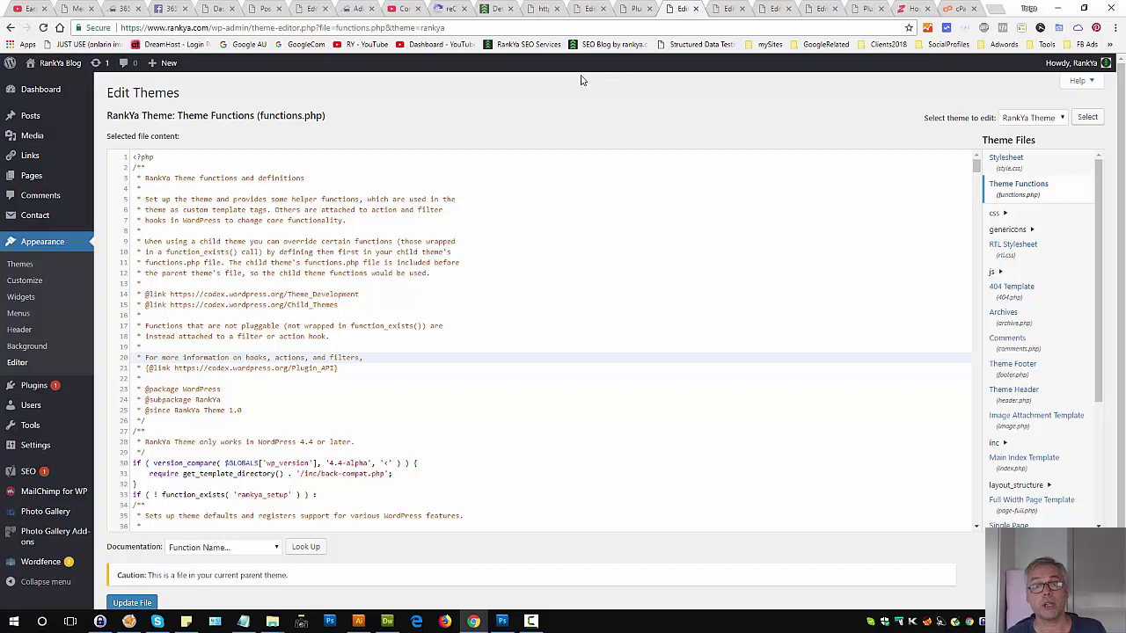
left_click(637, 8)
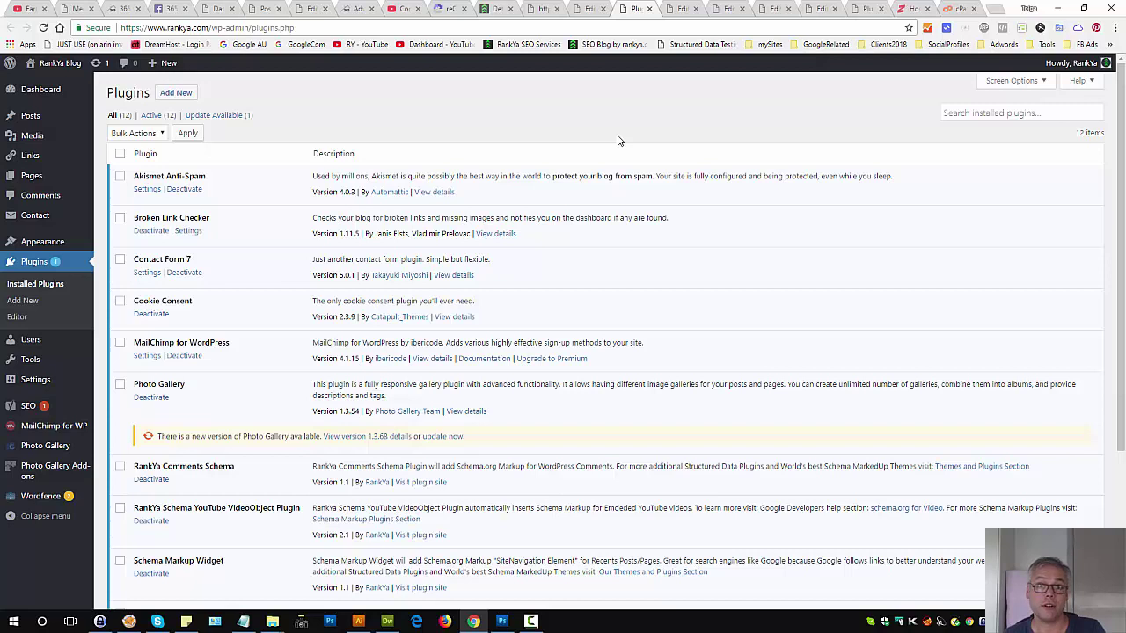
left_click(492, 8)
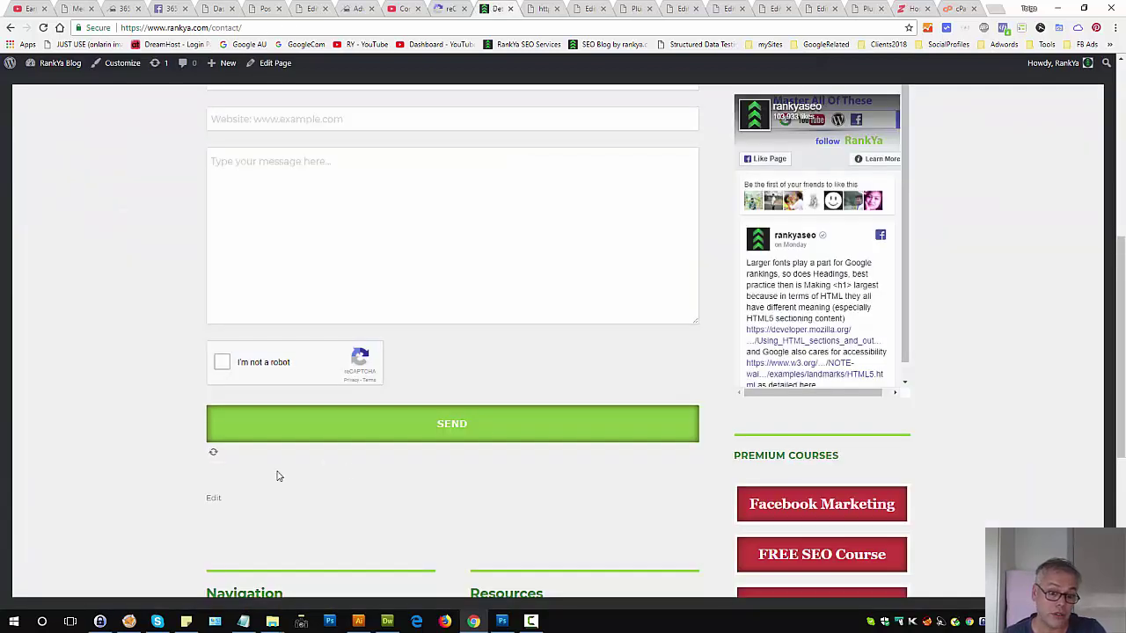
left_click(639, 9)
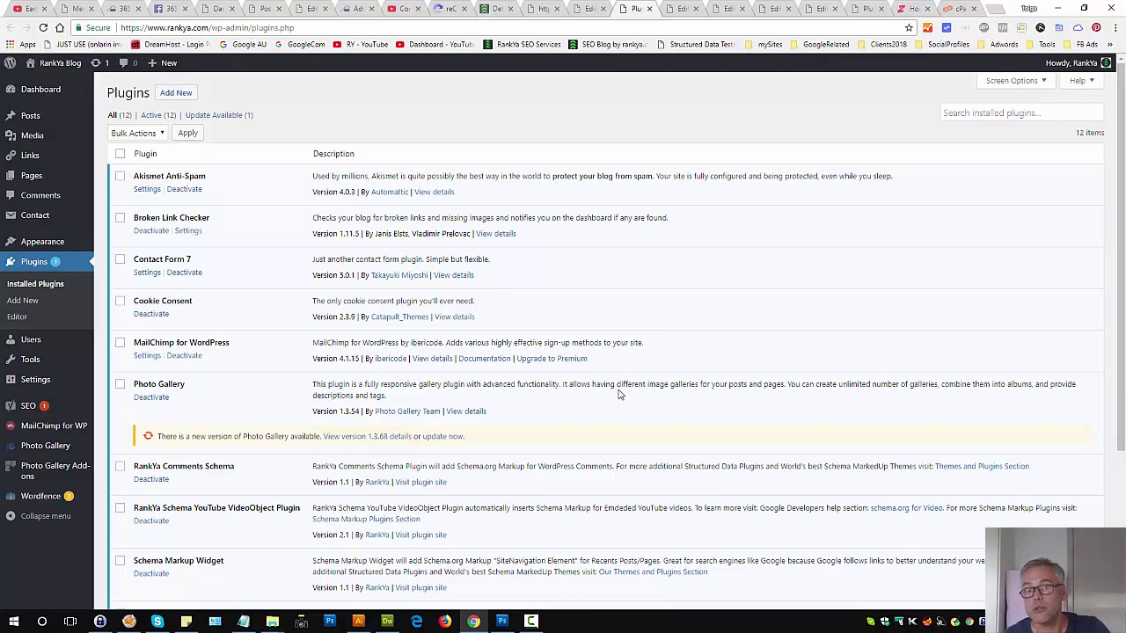
scroll(541, 462, "down", 2)
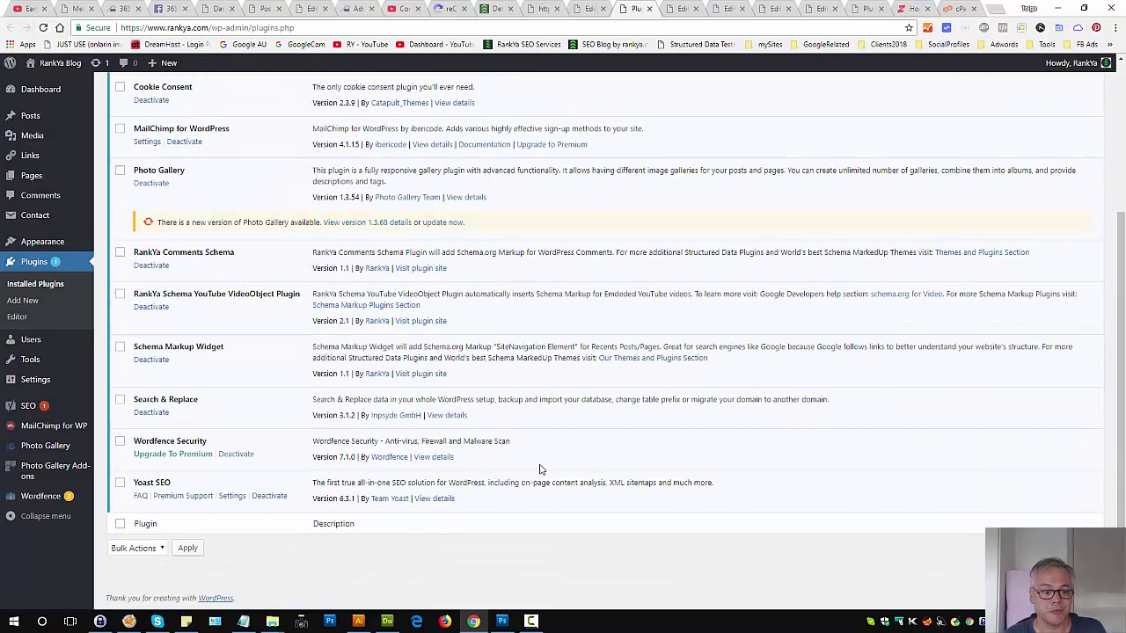
scroll(598, 452, "up", 1)
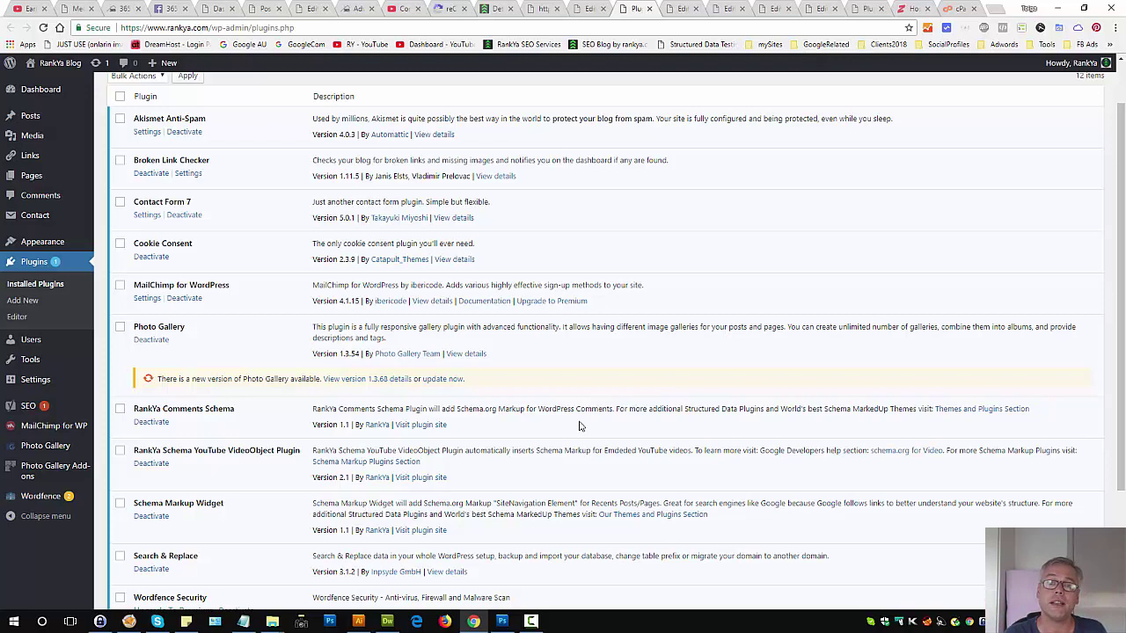
left_click(489, 9)
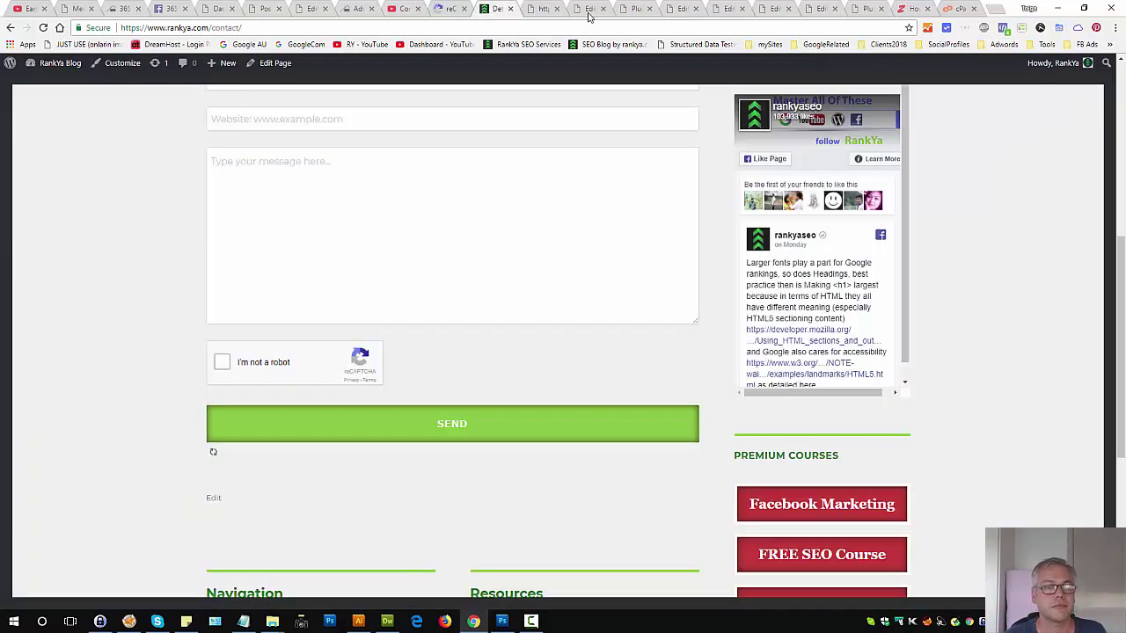
left_click(640, 9)
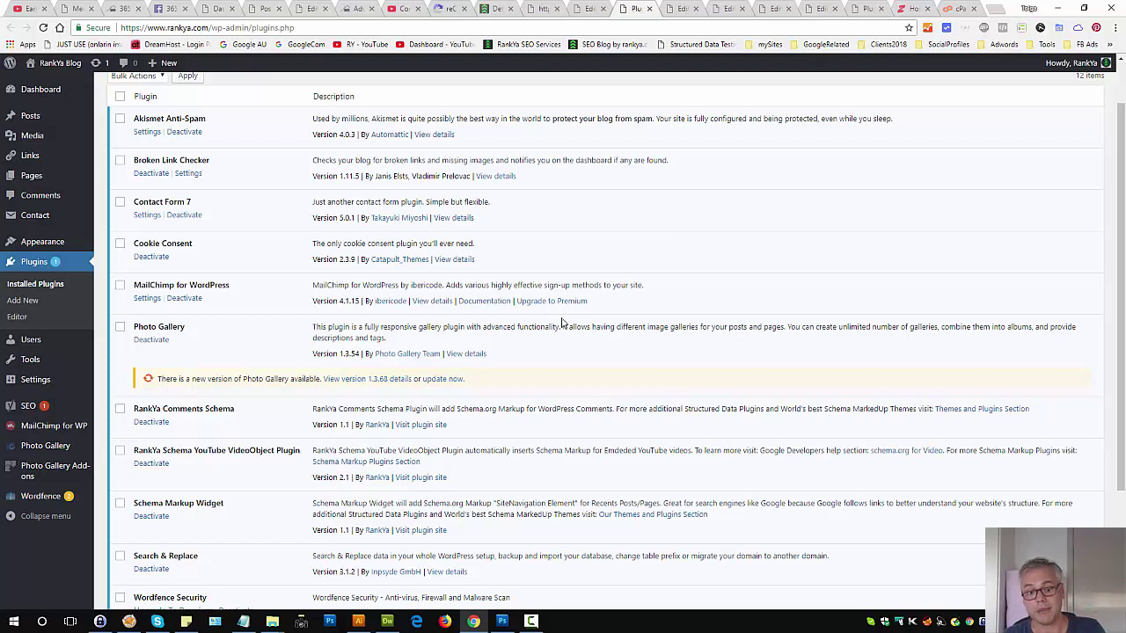
left_click(489, 10)
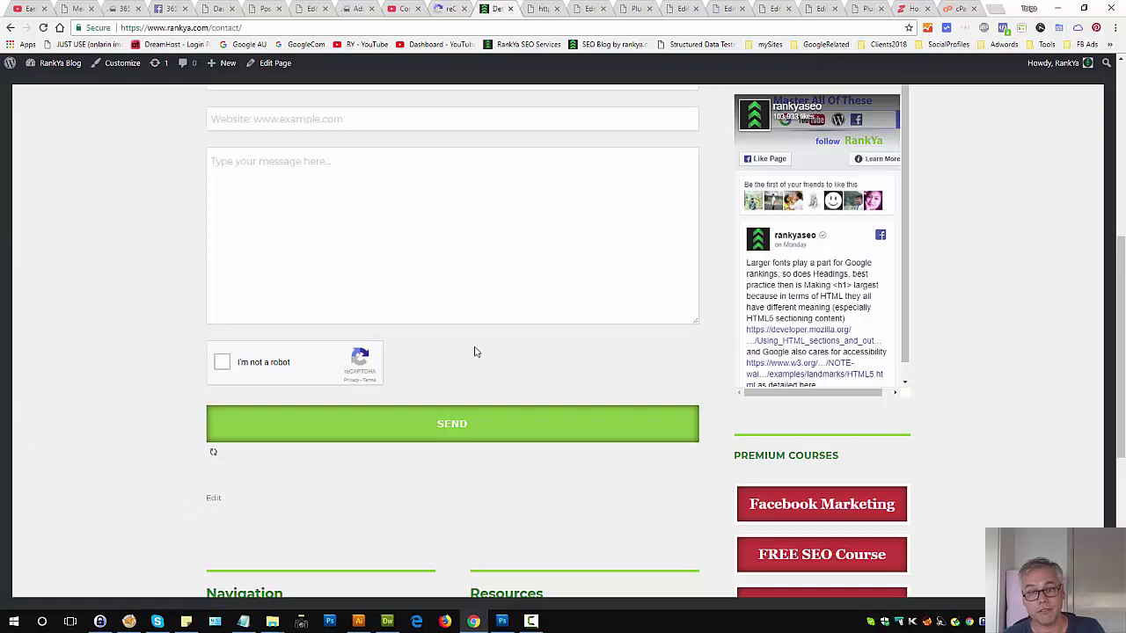
left_click(637, 10)
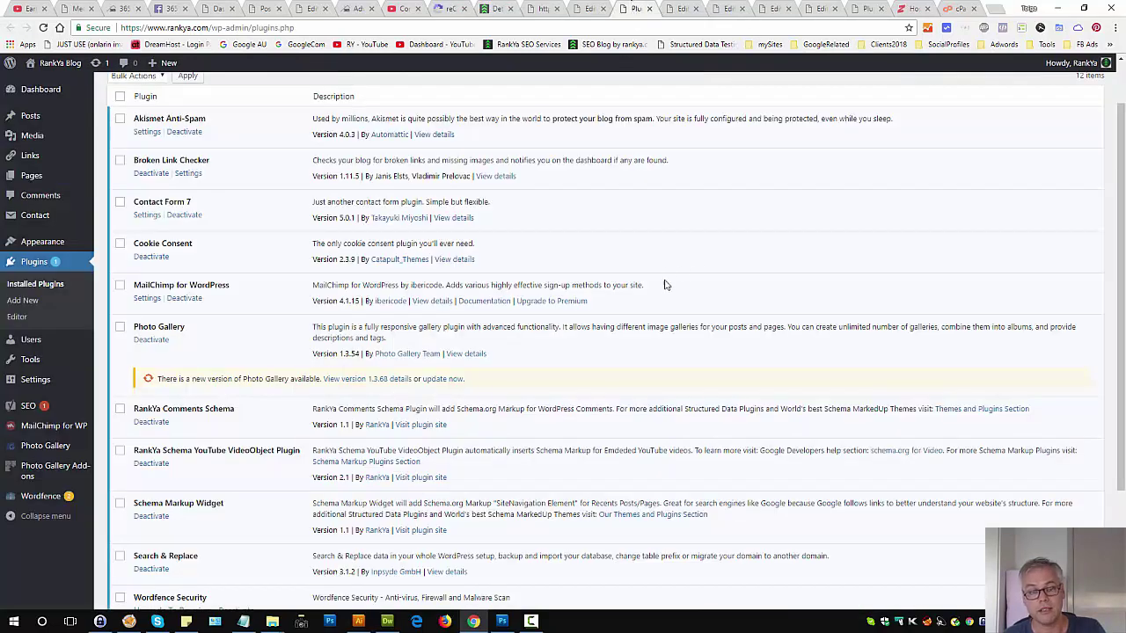
Step: Deactivate and delete the Search & Replace plugin, then view the contact page
scroll(549, 332, "down", 2)
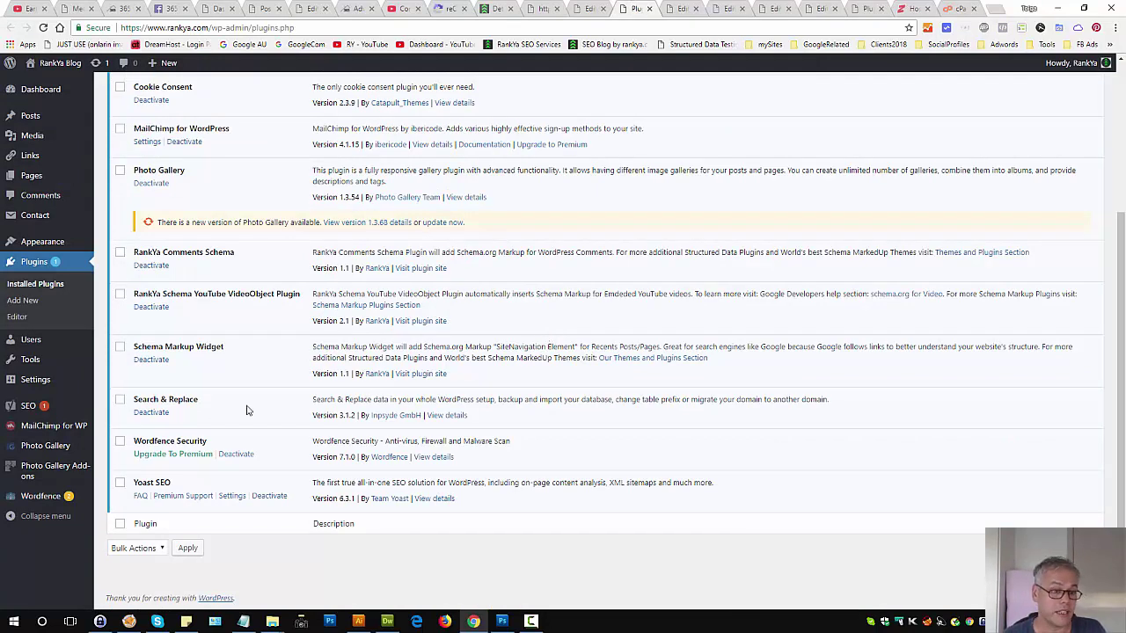
left_click(120, 400)
left_click(150, 413)
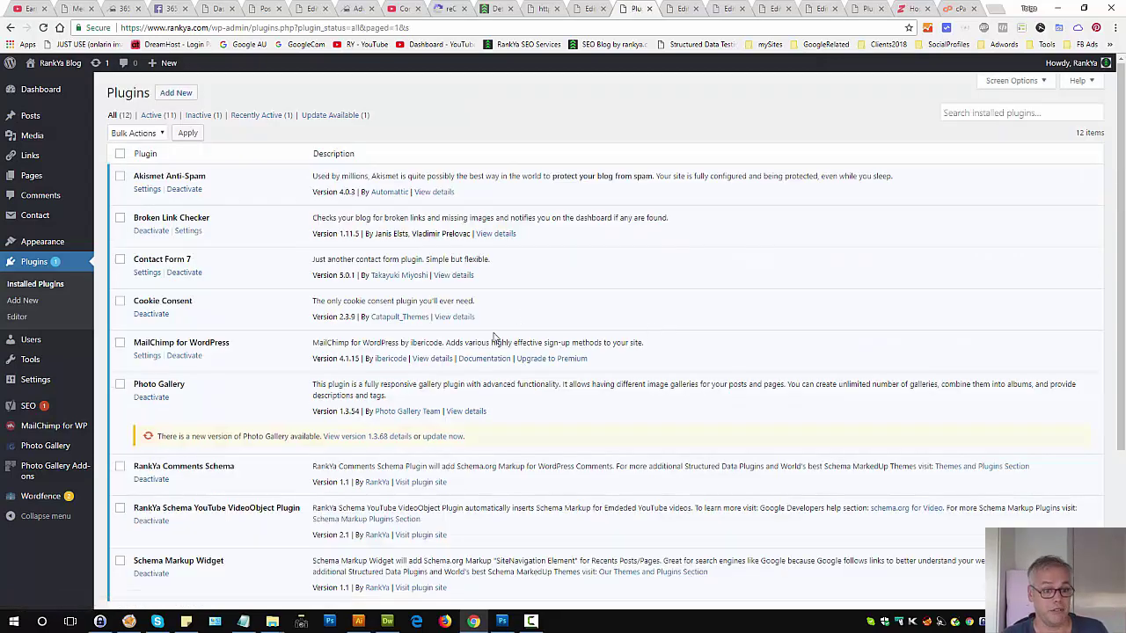
scroll(455, 377, "down", 3)
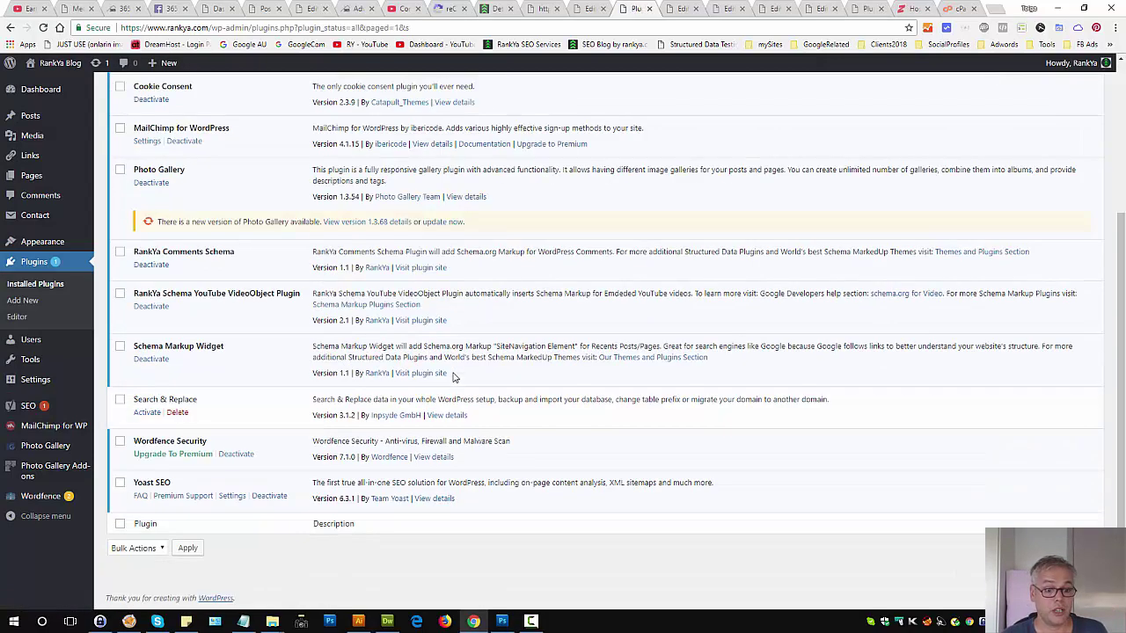
left_click(180, 413)
left_click(601, 91)
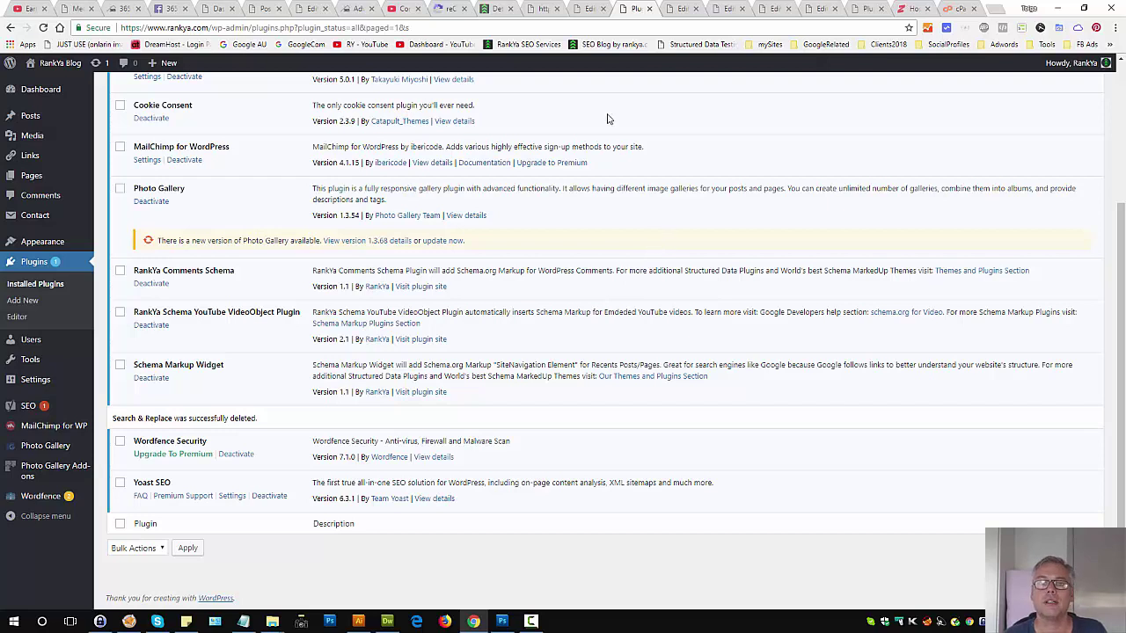
left_click(503, 8)
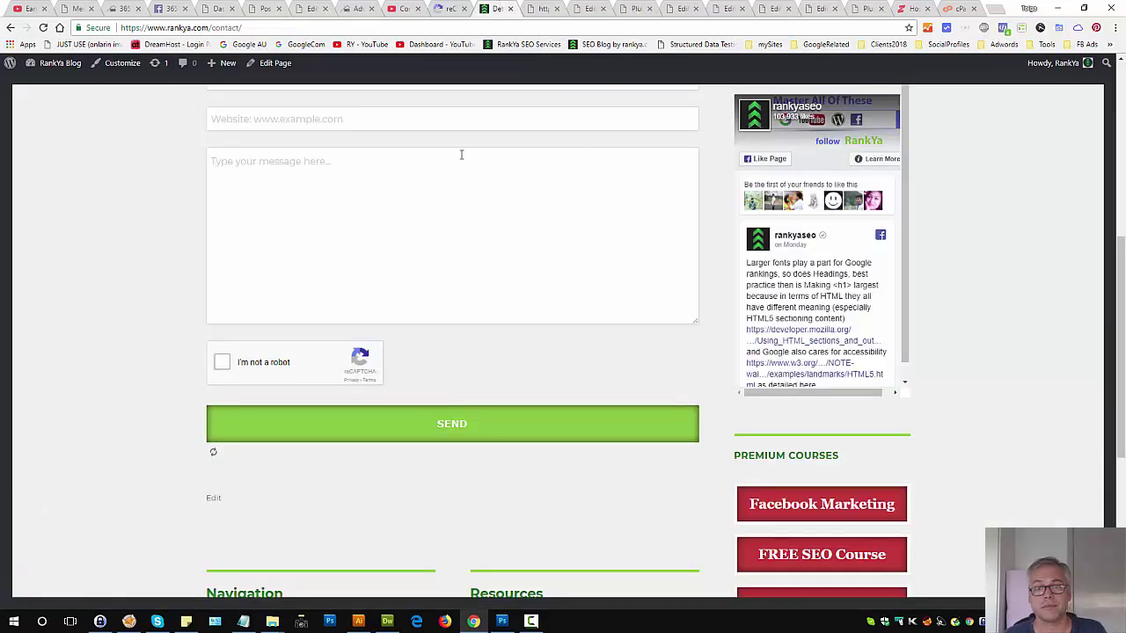
Step: Review functions.php code around lines 14–18, then bring up the Hosting Manager Files page
left_click(673, 9)
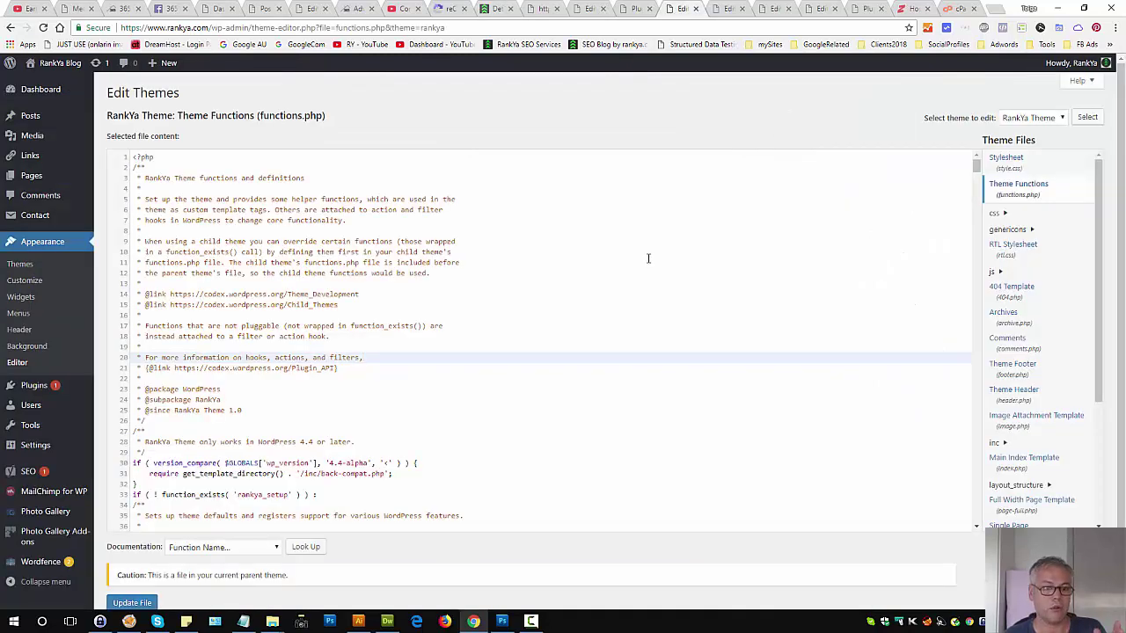
key("Up")
key("Up")
key("Up")
key("Up")
key("Up")
key("Up")
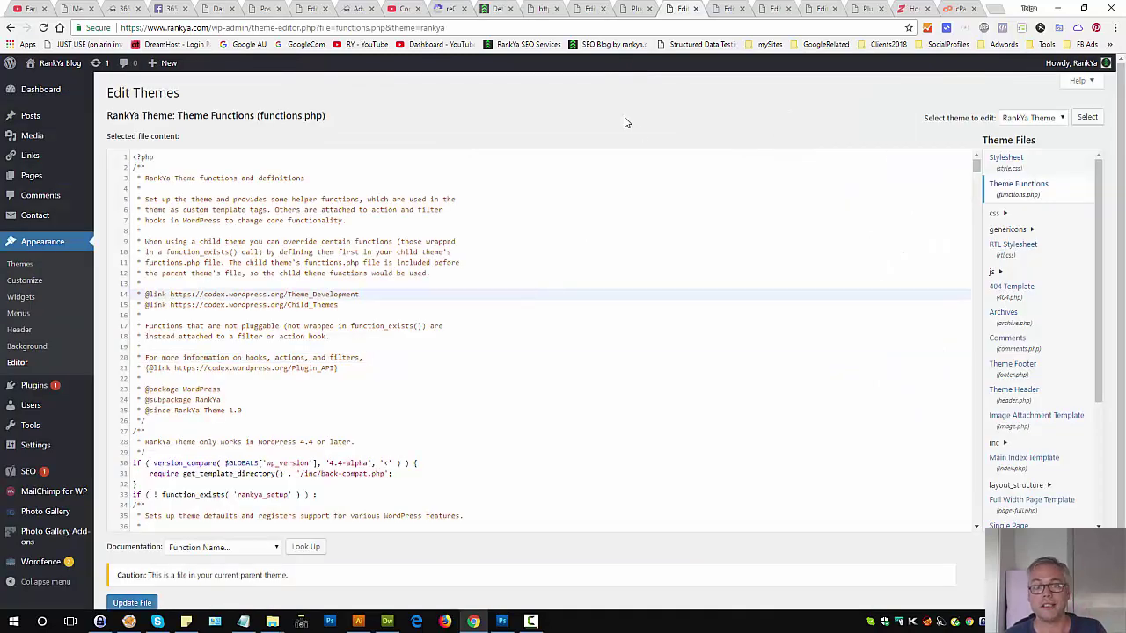
double_click(289, 114)
left_click(289, 114)
left_click(385, 120)
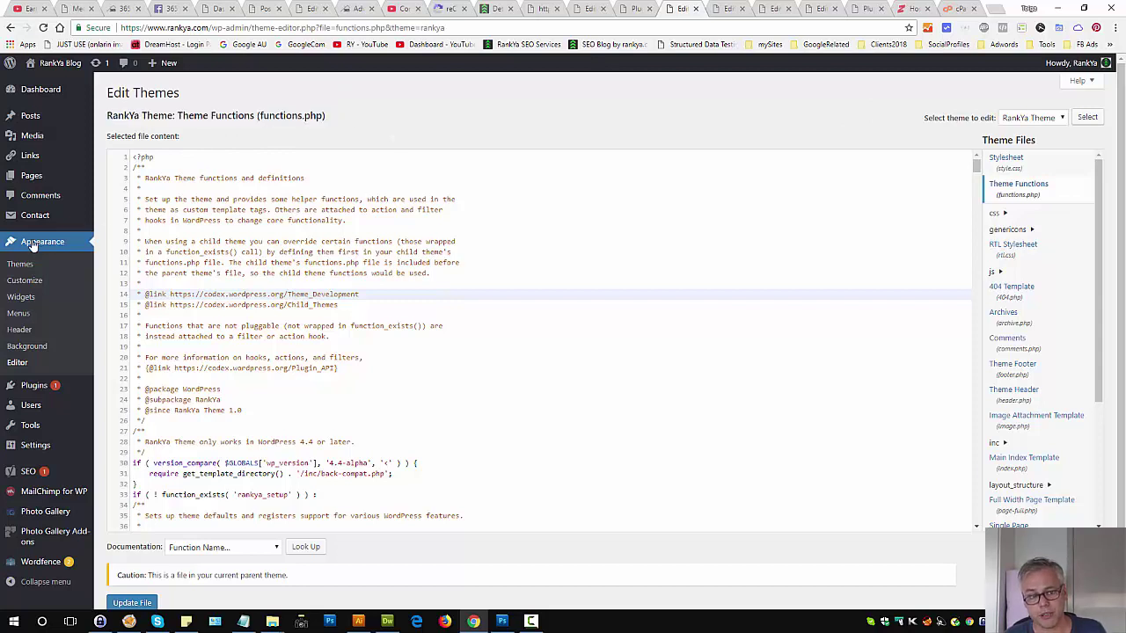
left_click(217, 337)
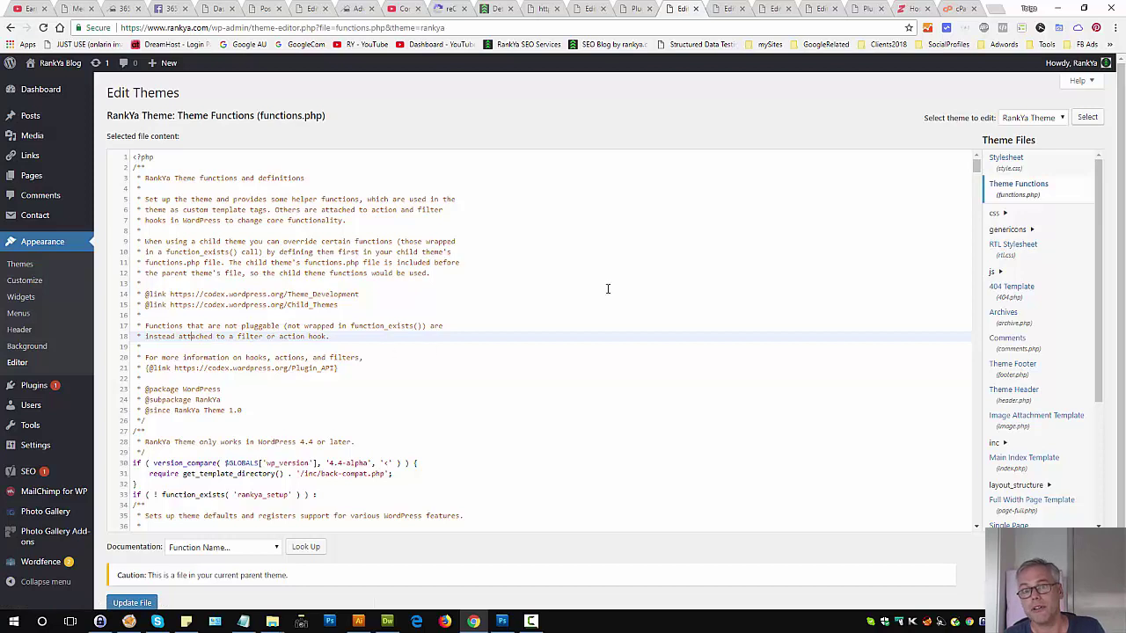
left_click(915, 9)
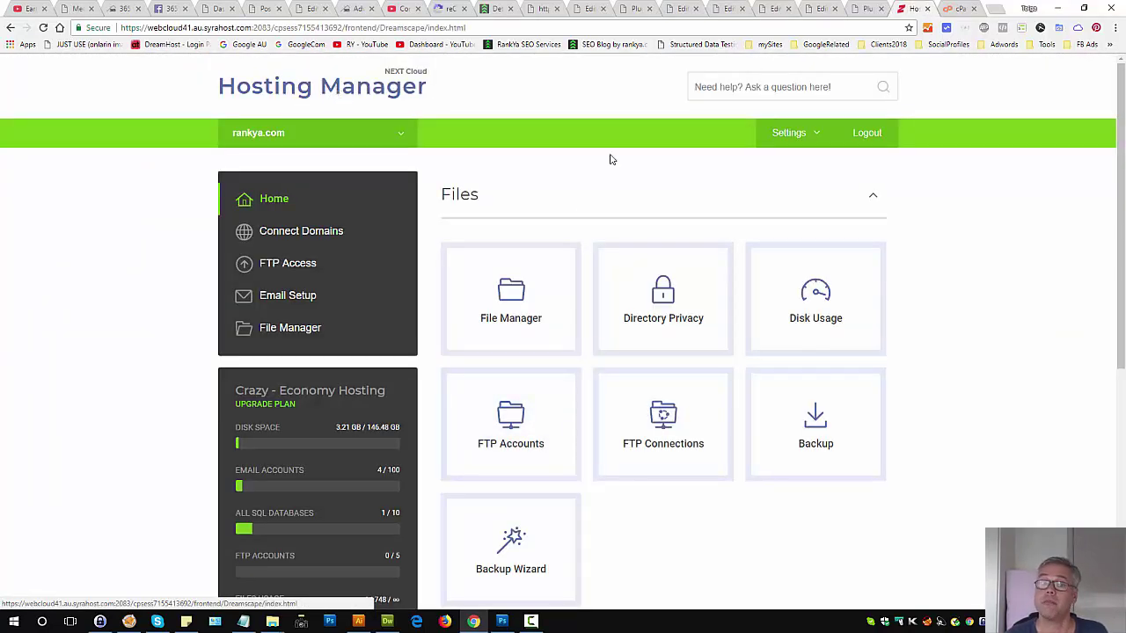
Step: In File Manager, navigate to public_html/wp-content/themes/rankya
left_click(516, 325)
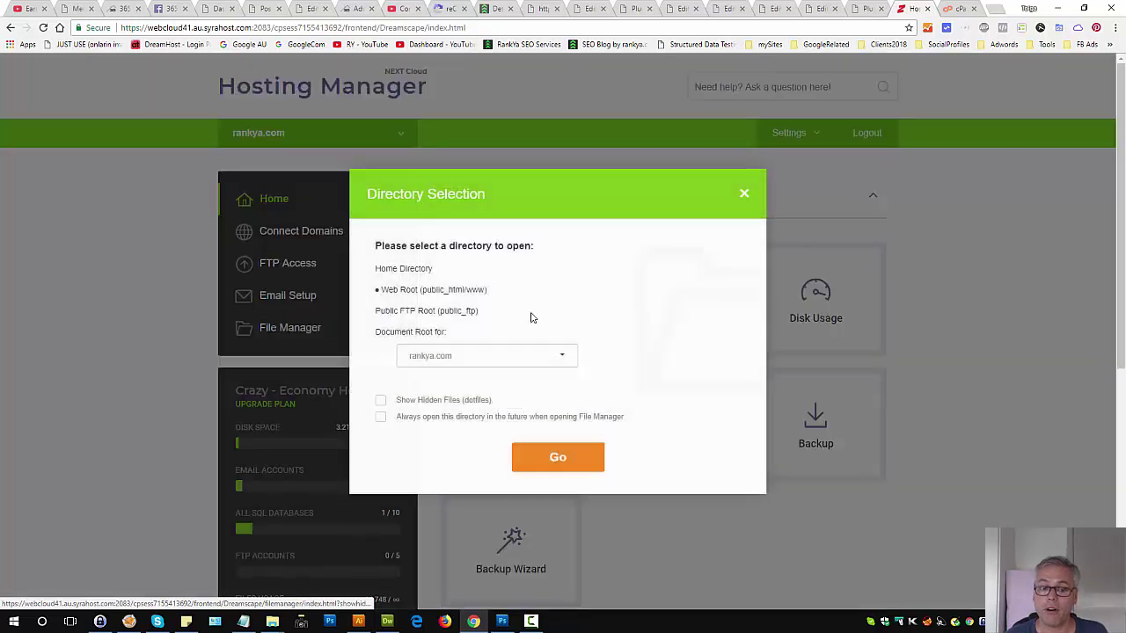
left_click(380, 332)
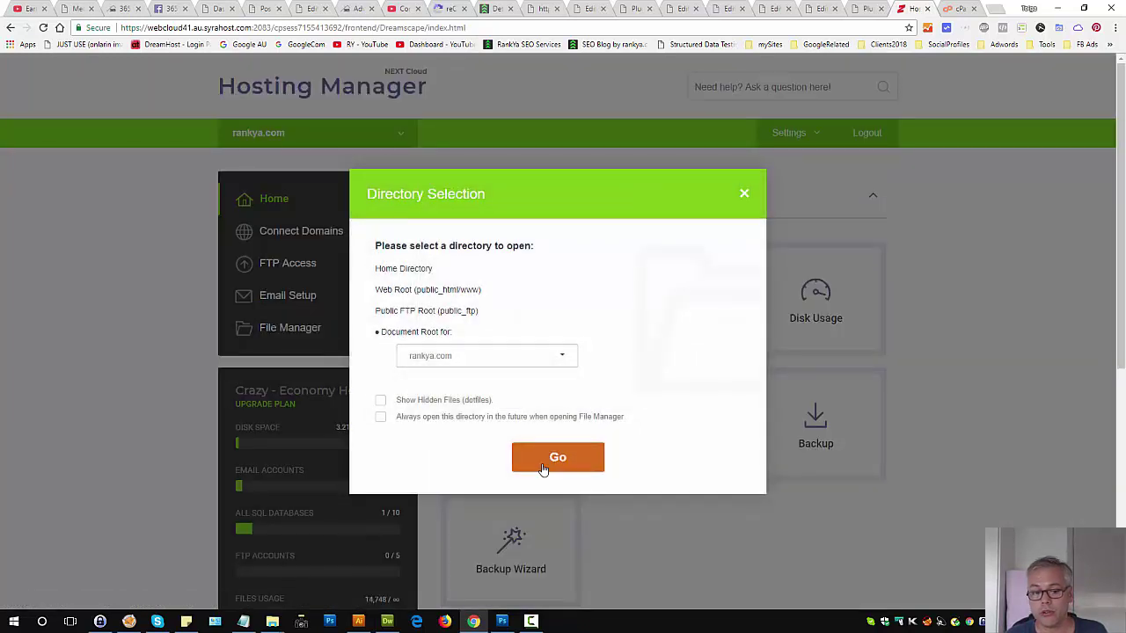
left_click(744, 195)
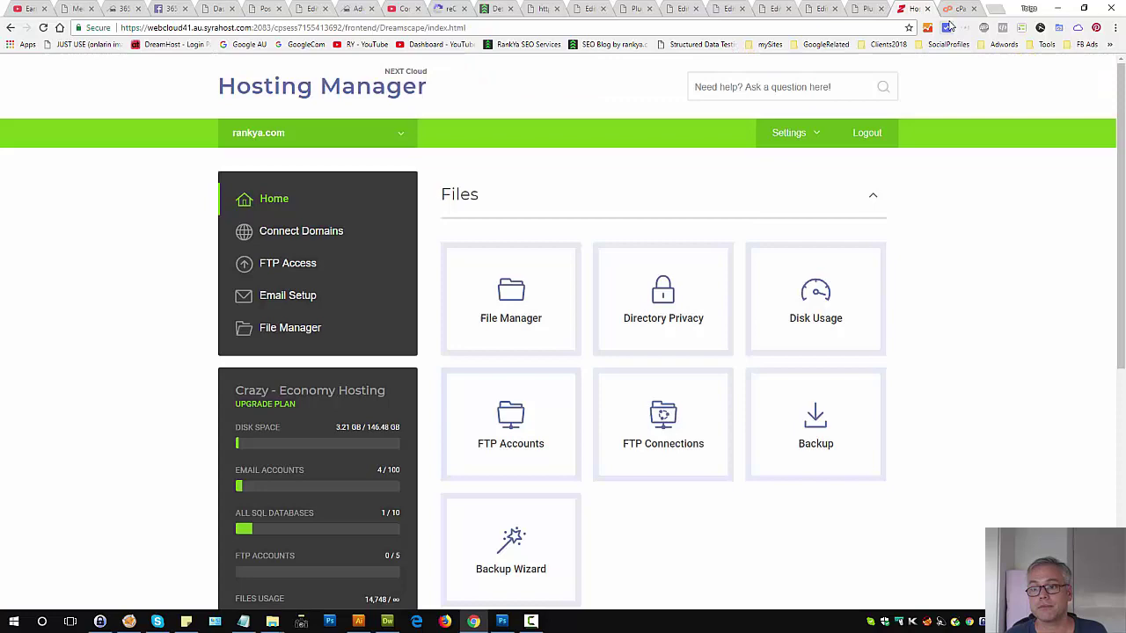
left_click(954, 9)
left_click(750, 452)
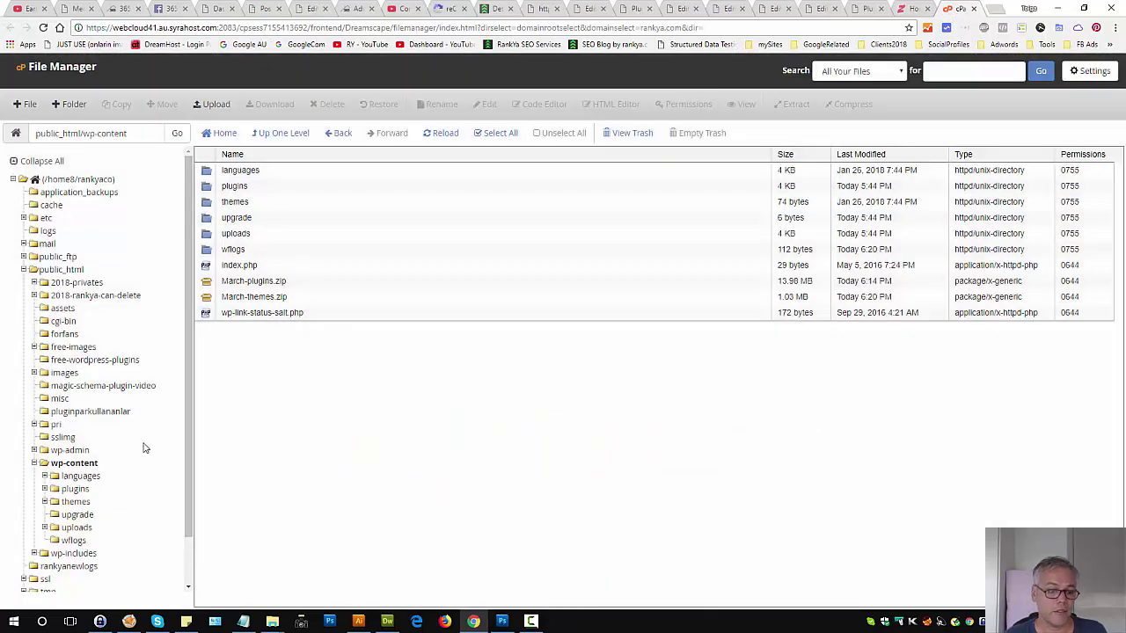
left_click(55, 272)
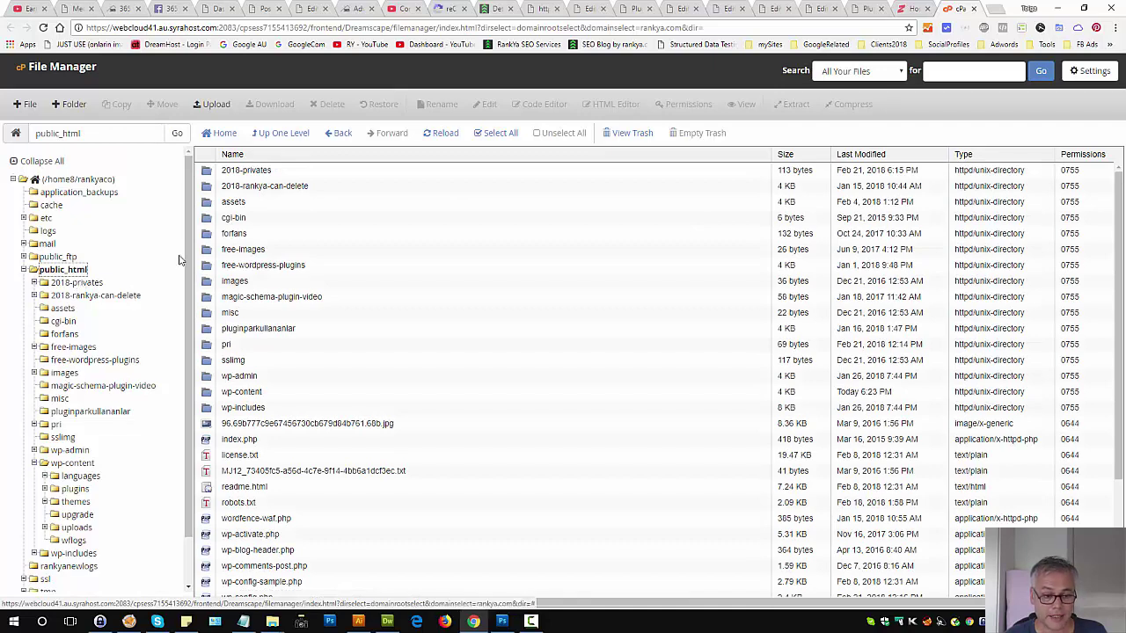
double_click(211, 393)
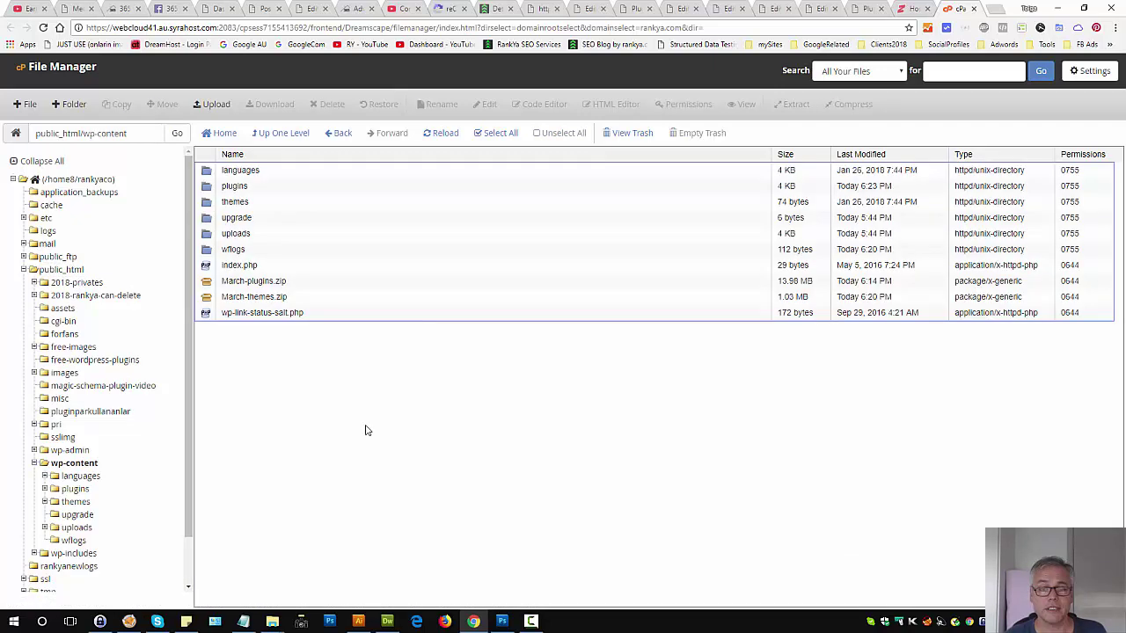
double_click(210, 202)
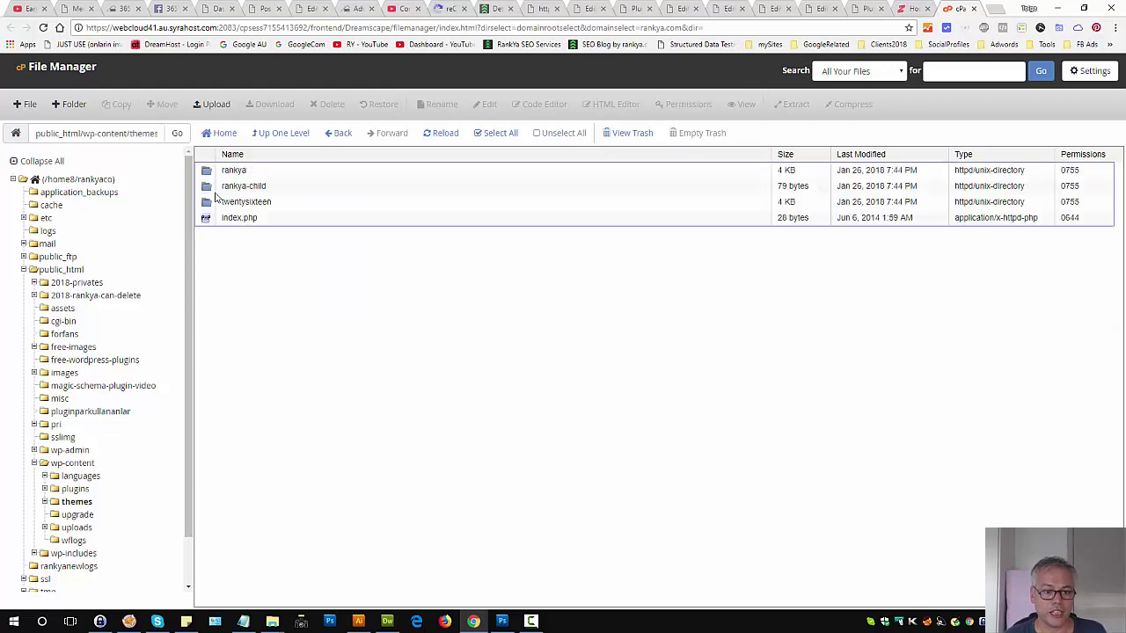
double_click(207, 172)
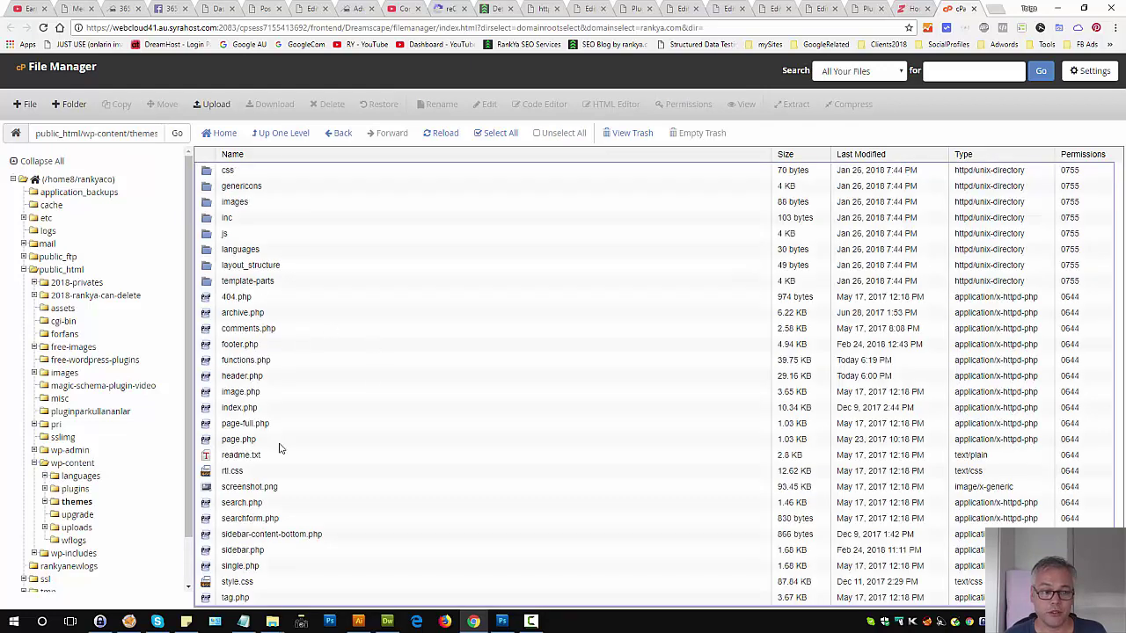
Step: Download a backup of functions.php, then edit it in the online editor
left_click(207, 361)
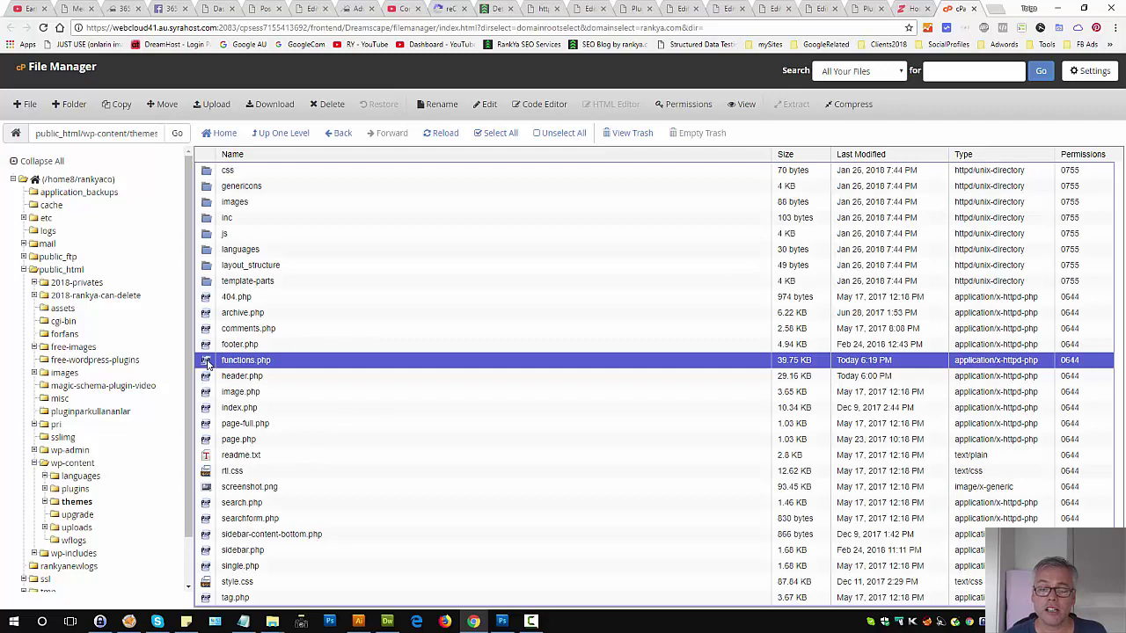
right_click(207, 361)
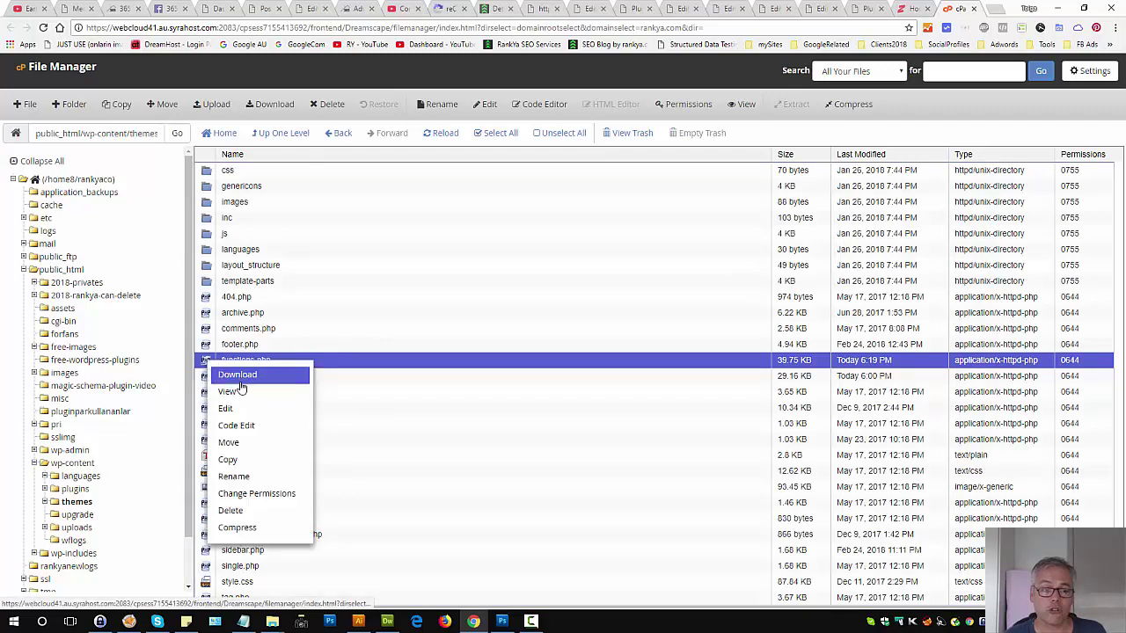
left_click(242, 376)
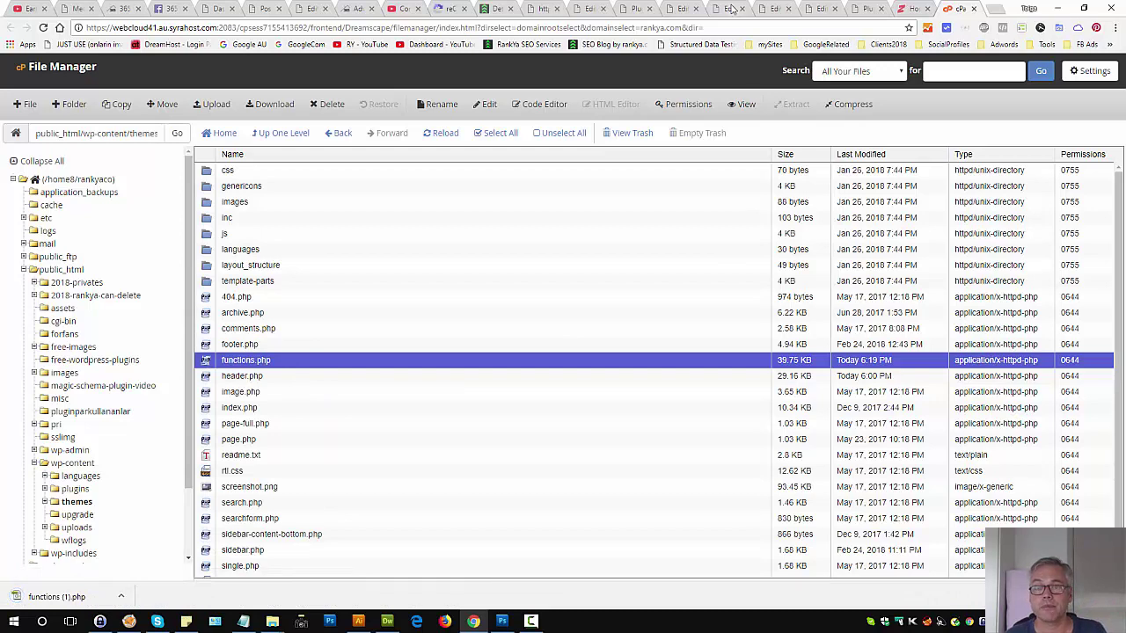
right_click(209, 364)
left_click(224, 410)
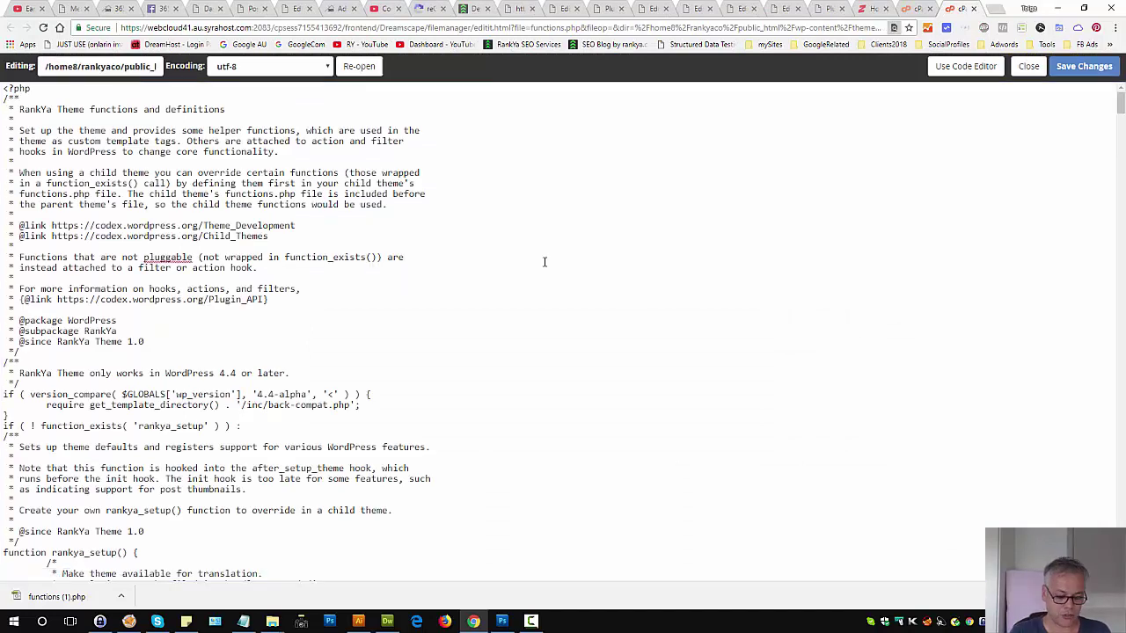
Step: Find rest_api_init on line 501 of the local functions.php in Dreamweaver
key("ctrl+f")
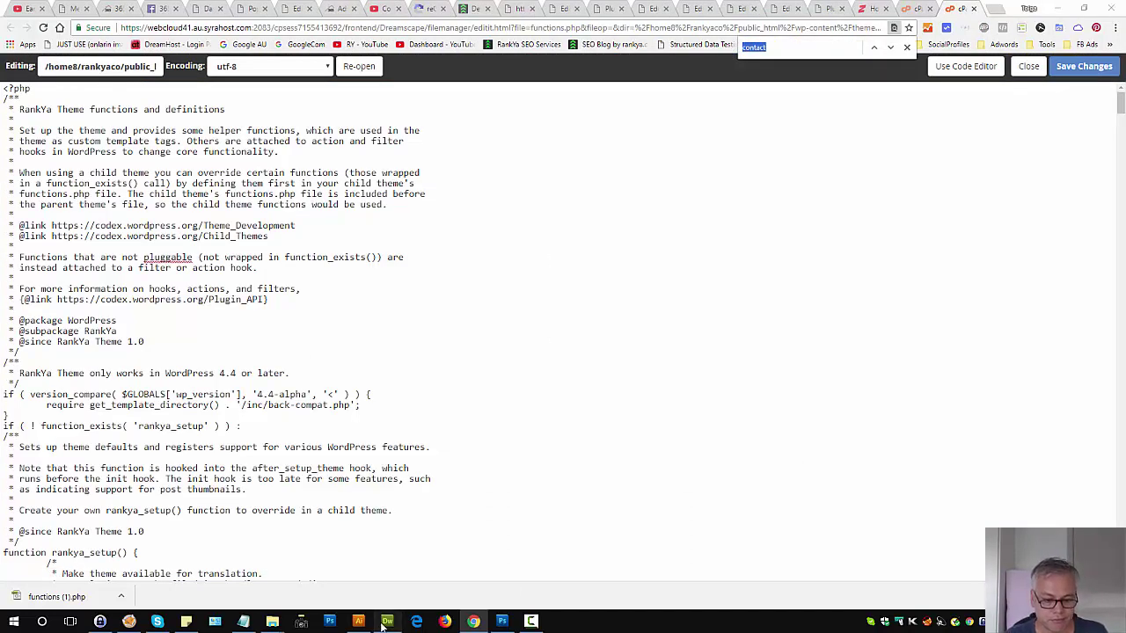
left_click(387, 621)
double_click(133, 393)
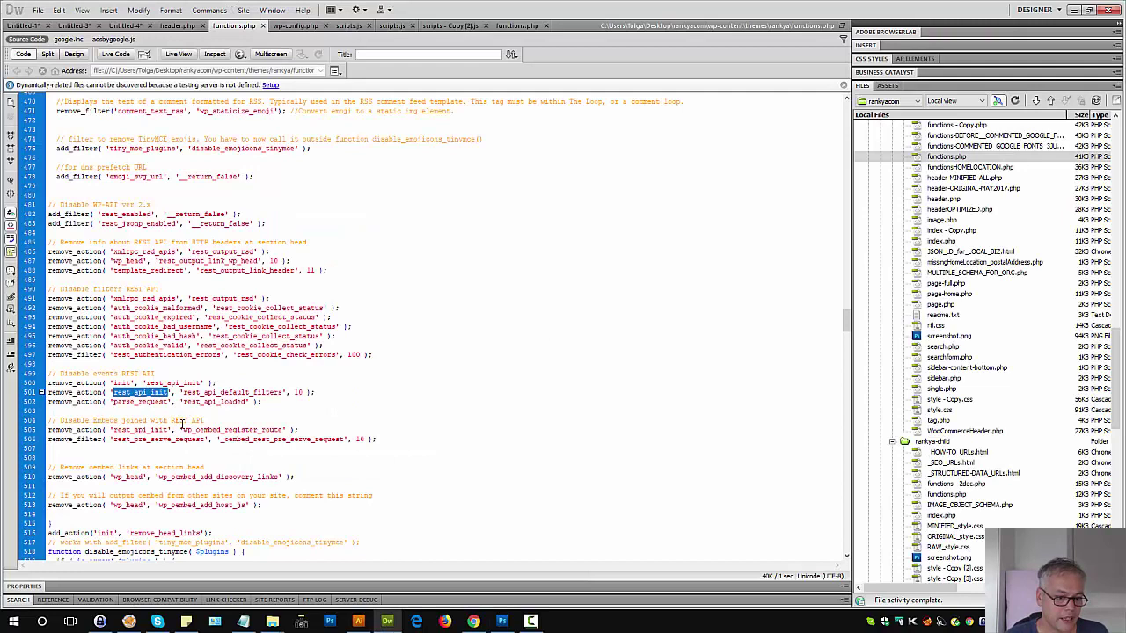
left_click(147, 394)
left_click_drag(168, 392, 115, 393)
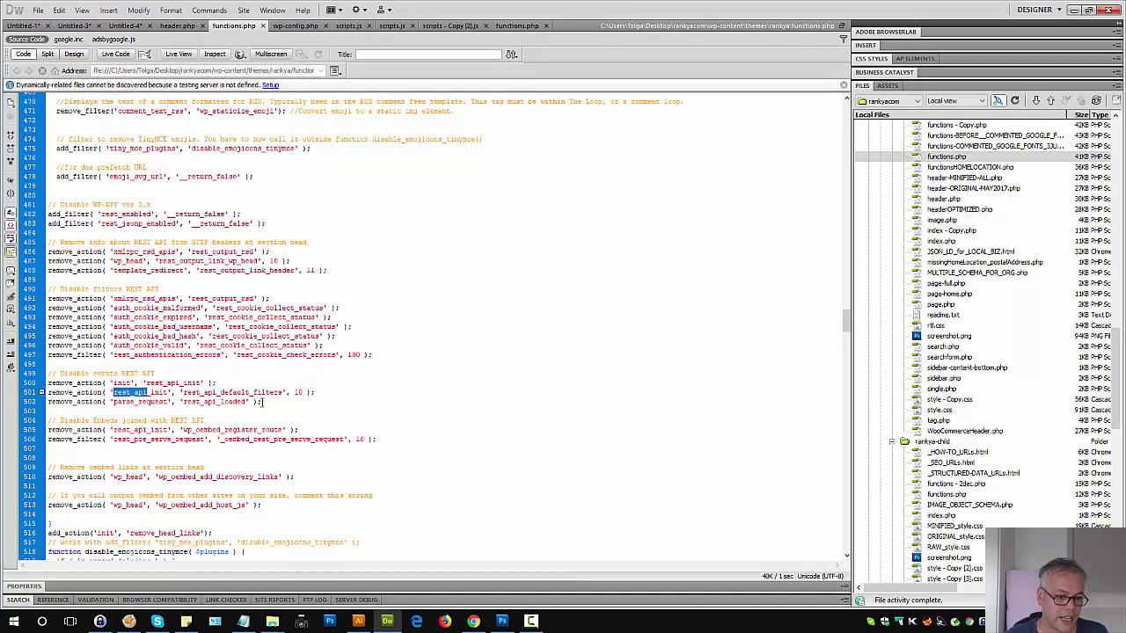
Step: Search the server copy for rest_api, select the three Disable events lines, then return to Dreamweaver
left_click(473, 621)
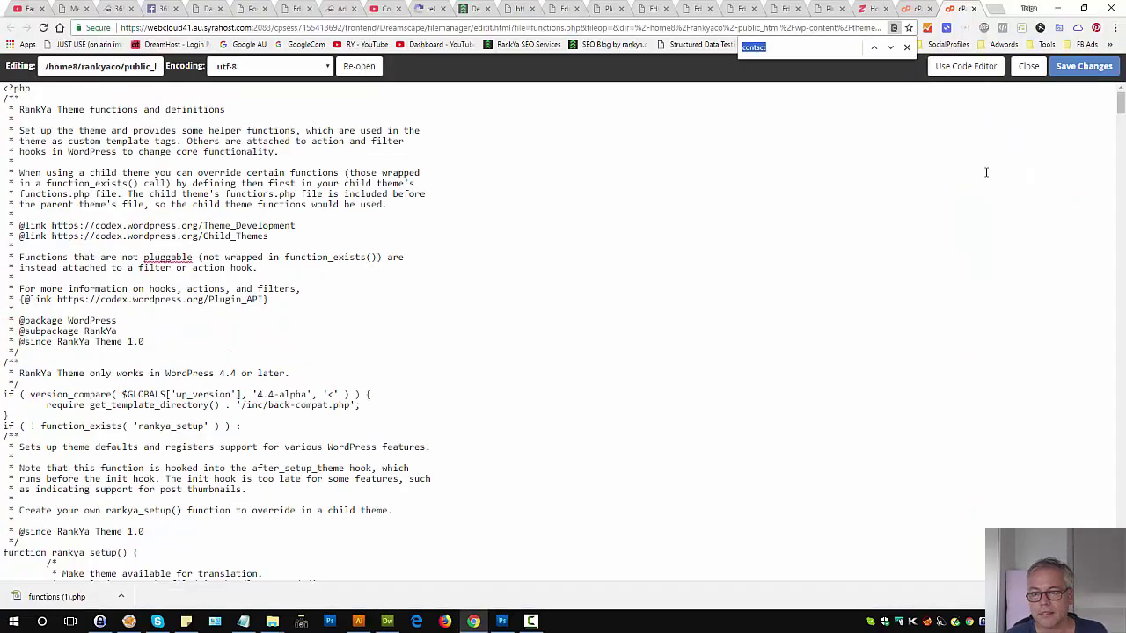
type("rest_api")
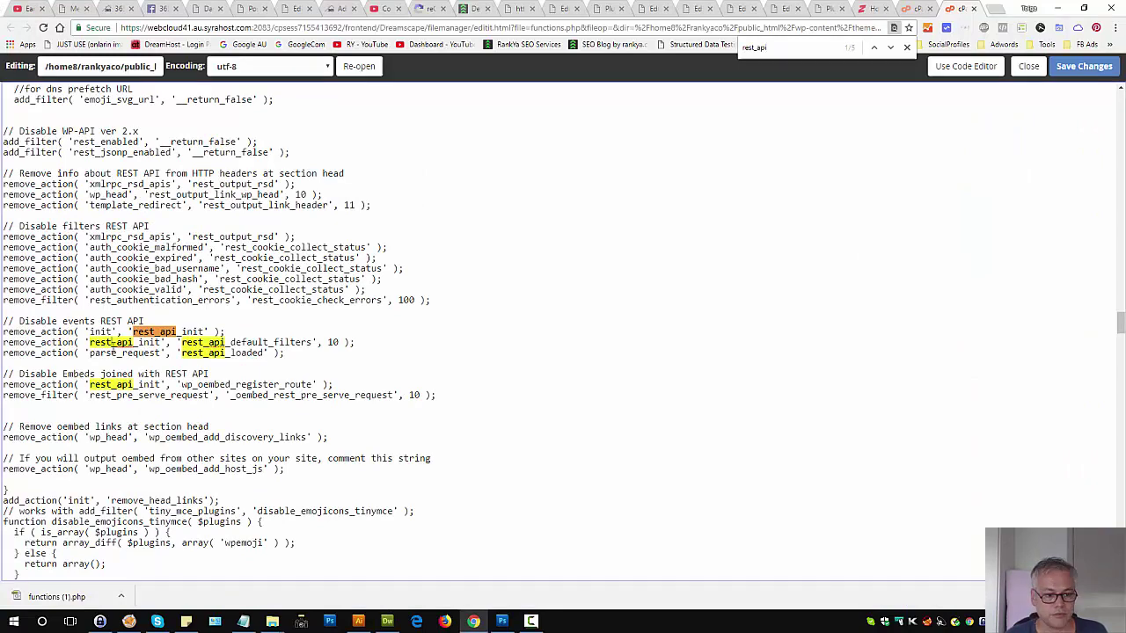
triple_click(114, 343)
left_click(269, 364)
left_click(4, 331, "shift")
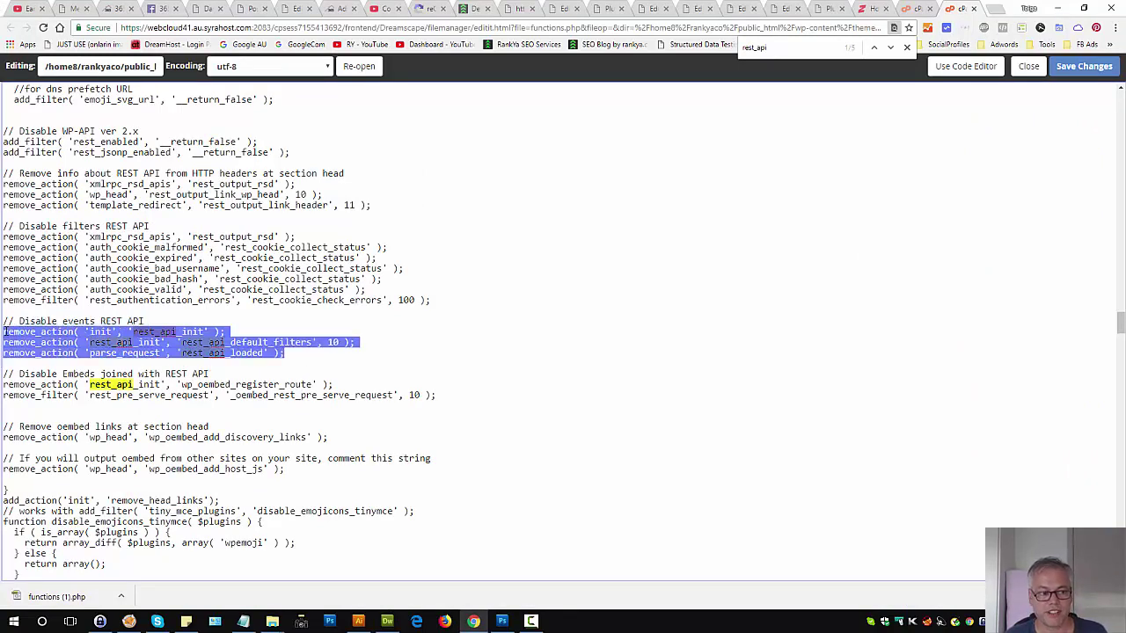
left_click(219, 346)
left_click(388, 621)
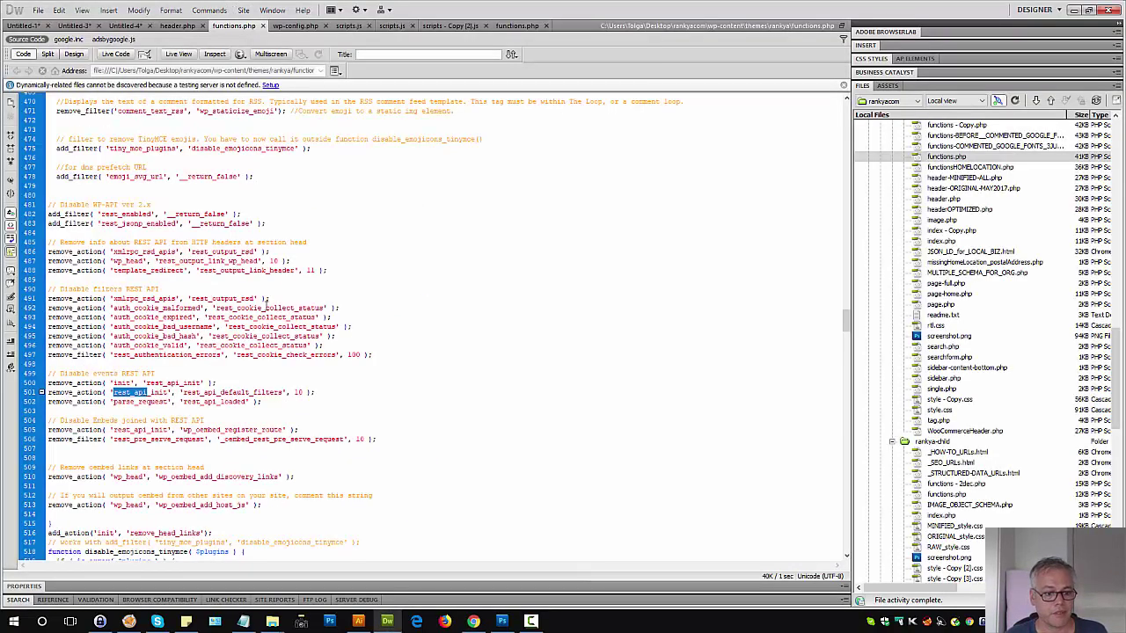
left_click(184, 411)
Step: Wrap the three remove_action lines with if(is_page('contact')) { above and } below
left_click_drag(261, 402, 47, 383)
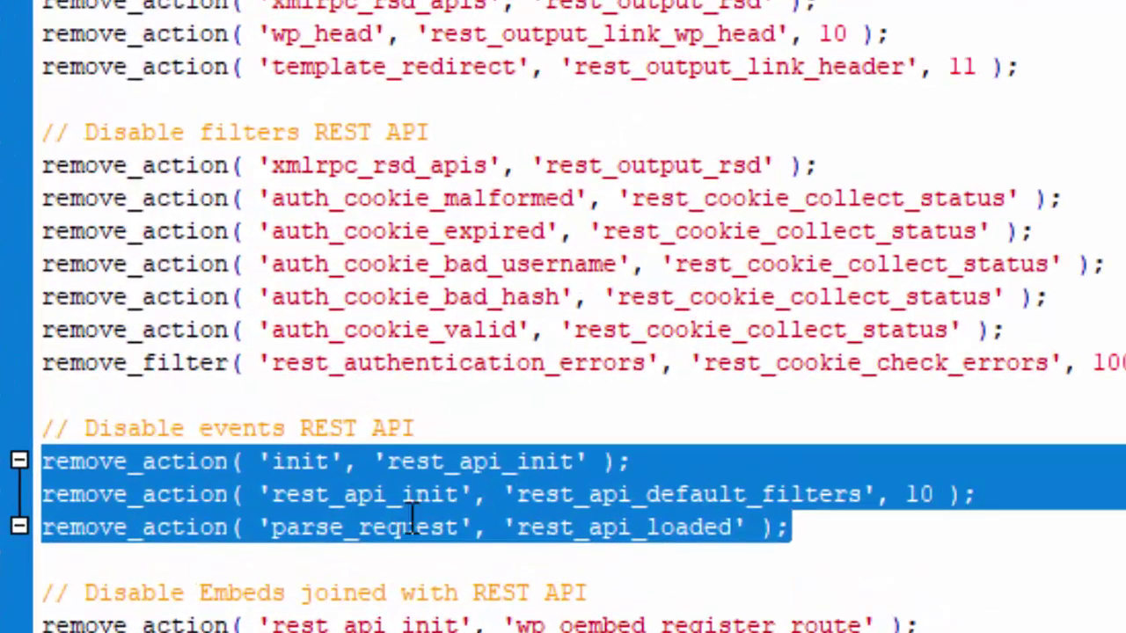
left_click(149, 401)
left_click(487, 428)
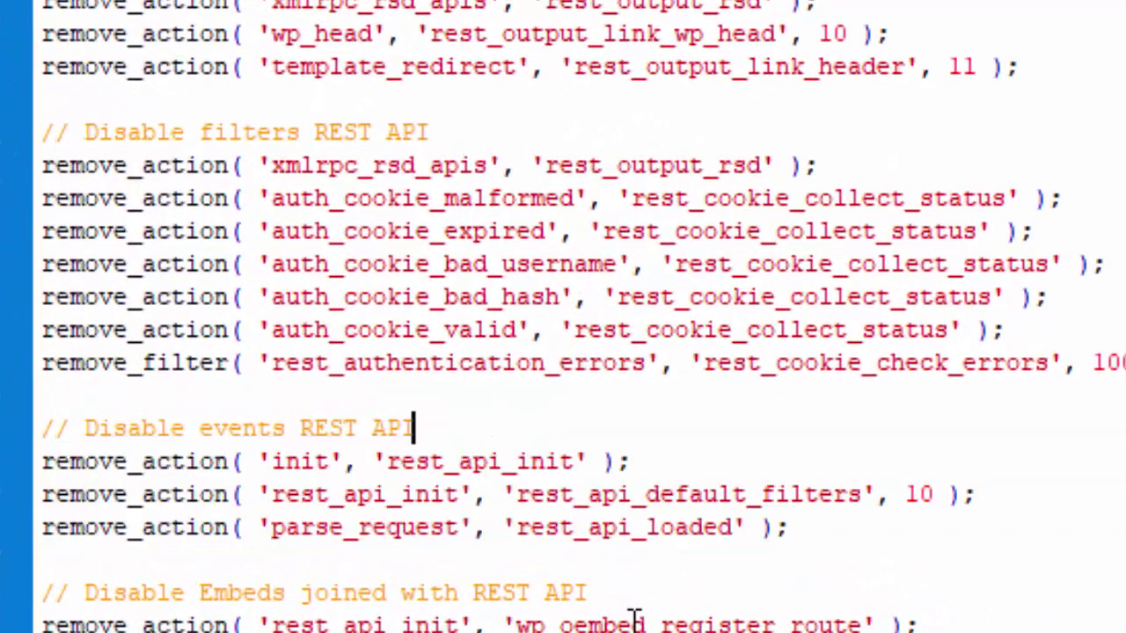
key("Return")
type("if")
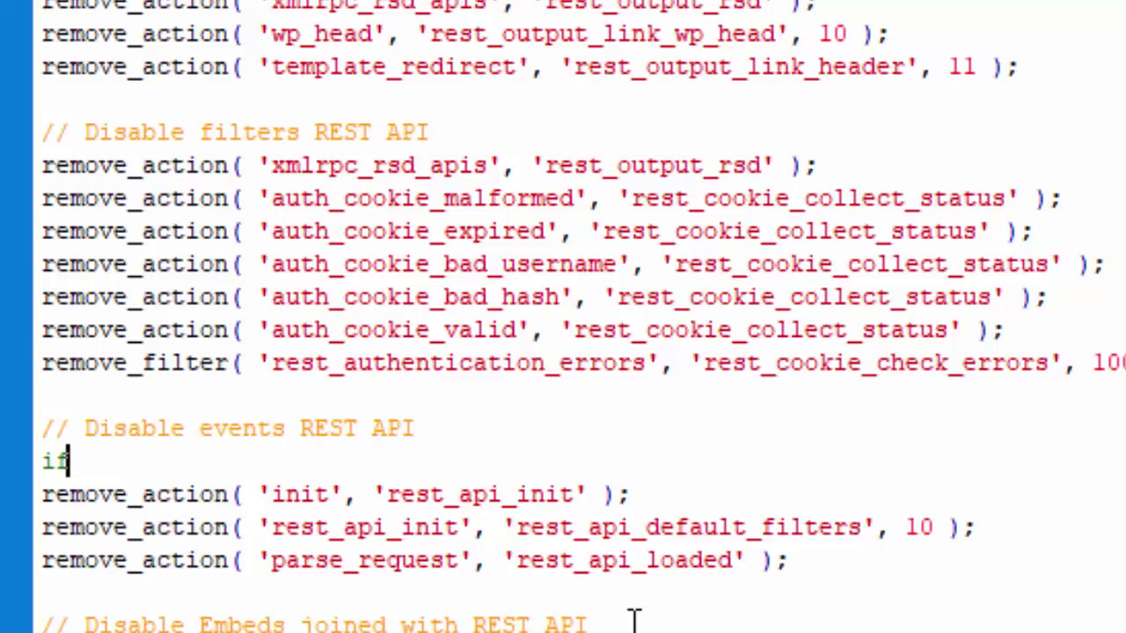
type("(")
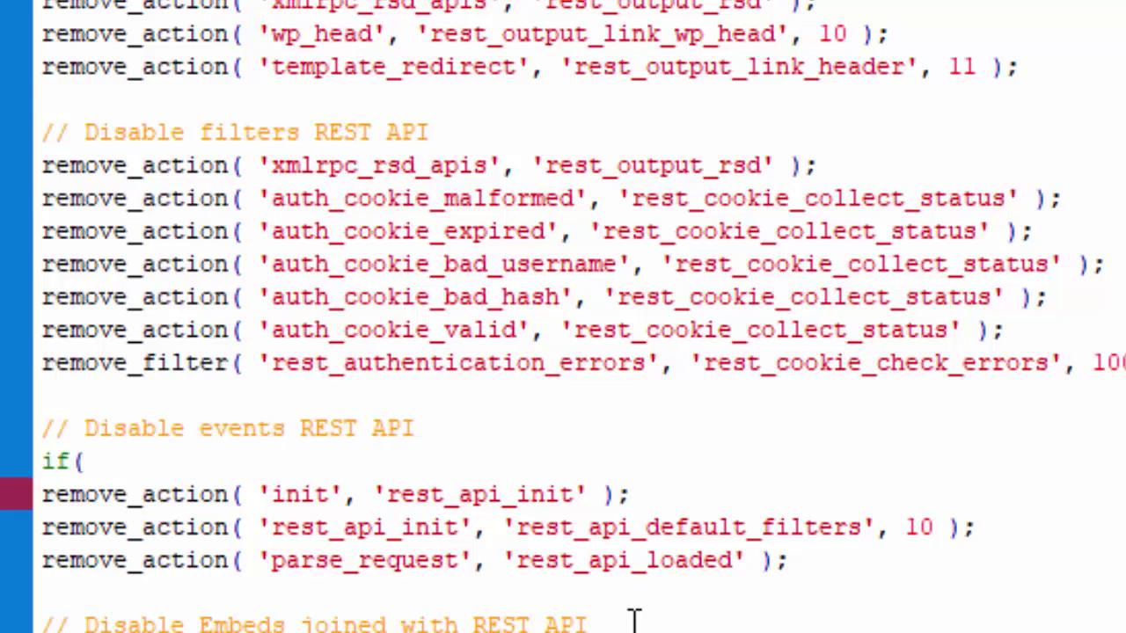
type("is_page")
key("BackSpace")
type("('")
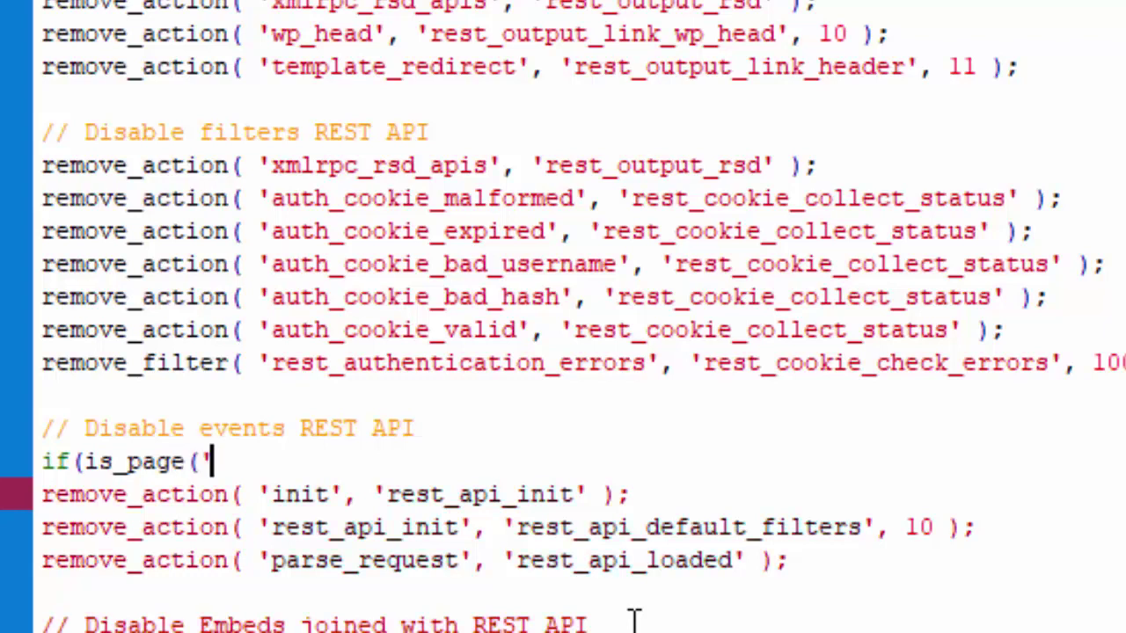
type("contact'")
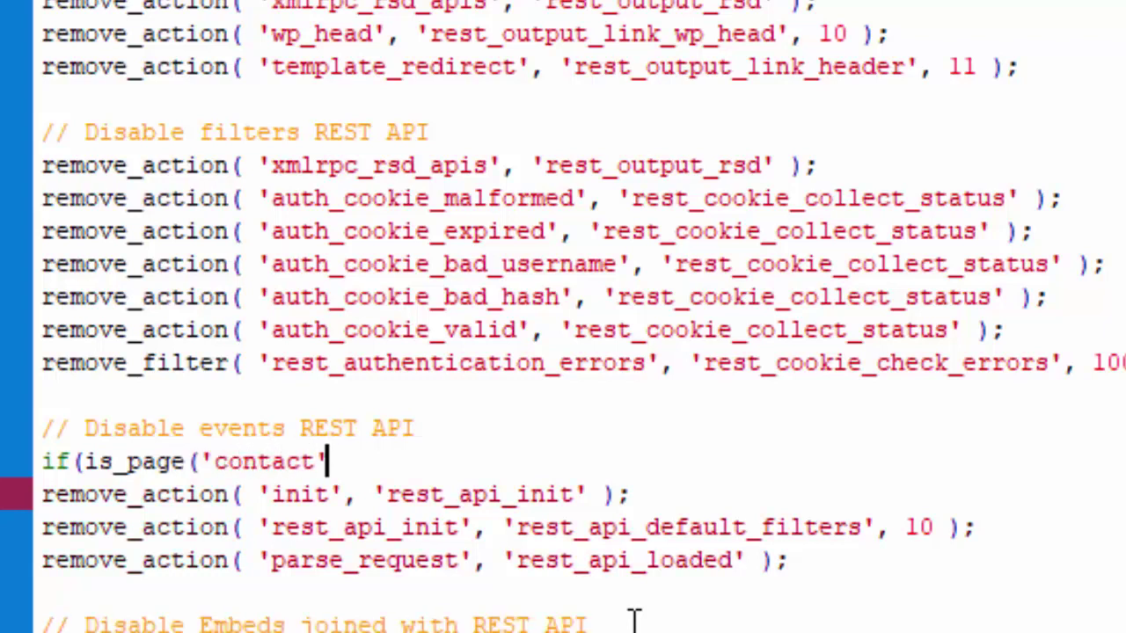
type(")) {")
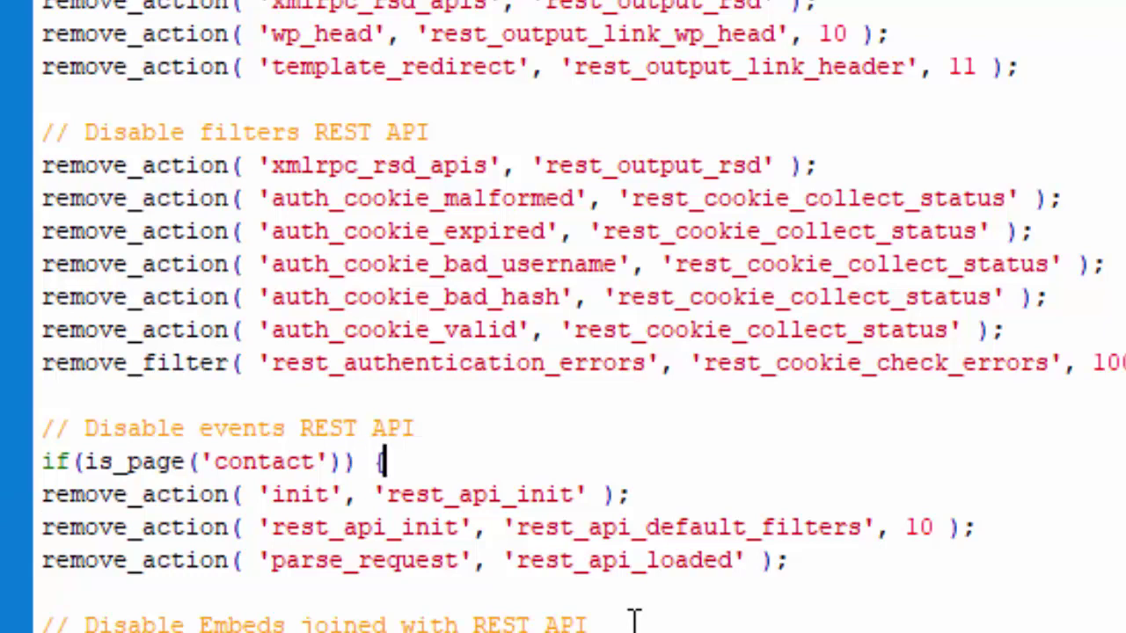
left_click(108, 598)
type("}")
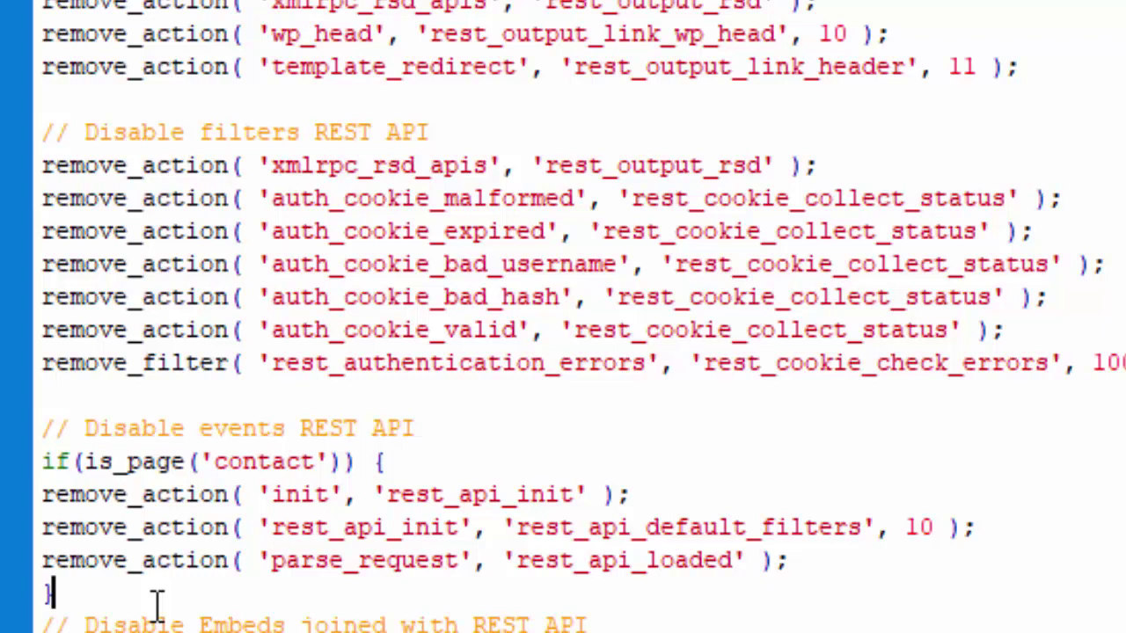
Step: Add ! before is_page so the condition reads if(!is_page('contact')), and review the block
left_click(644, 560)
double_click(314, 497)
left_click(517, 567)
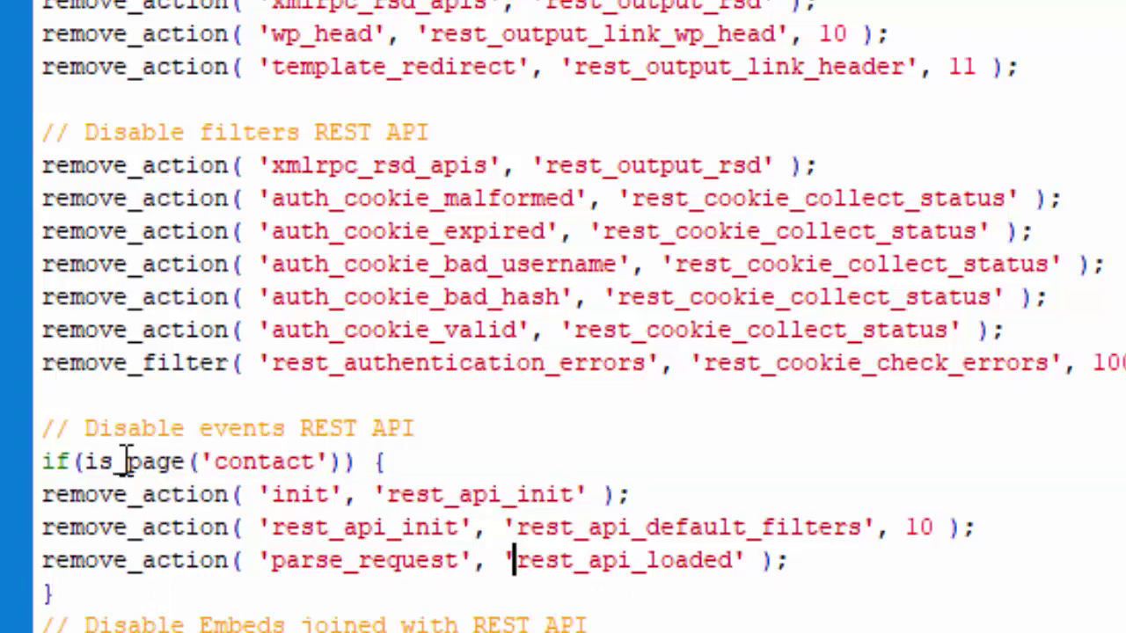
left_click(83, 462)
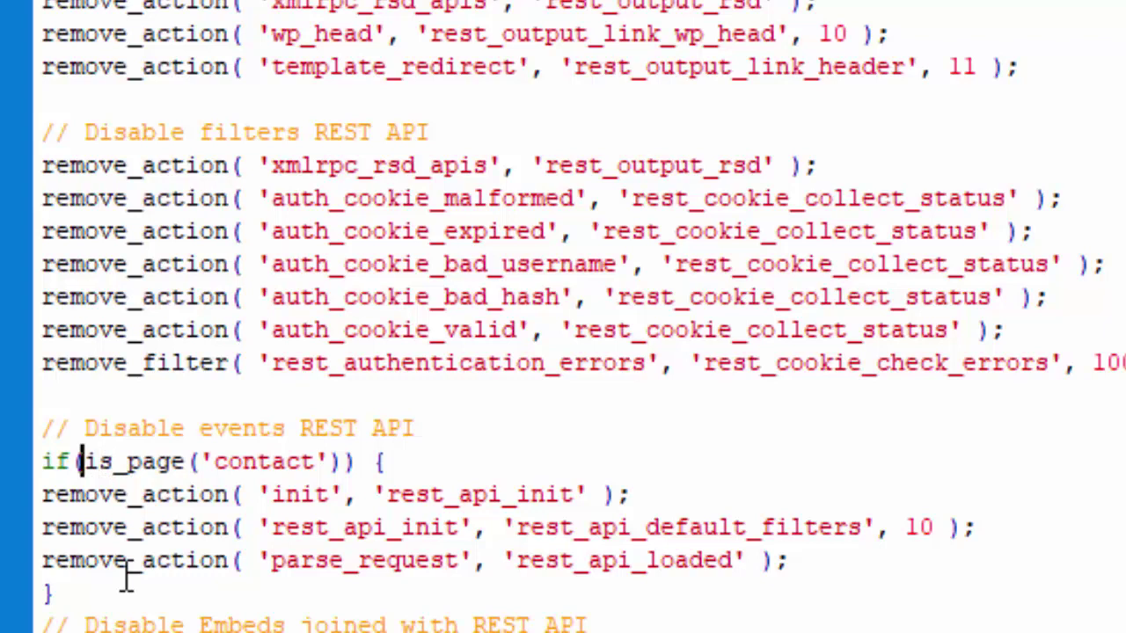
type("!")
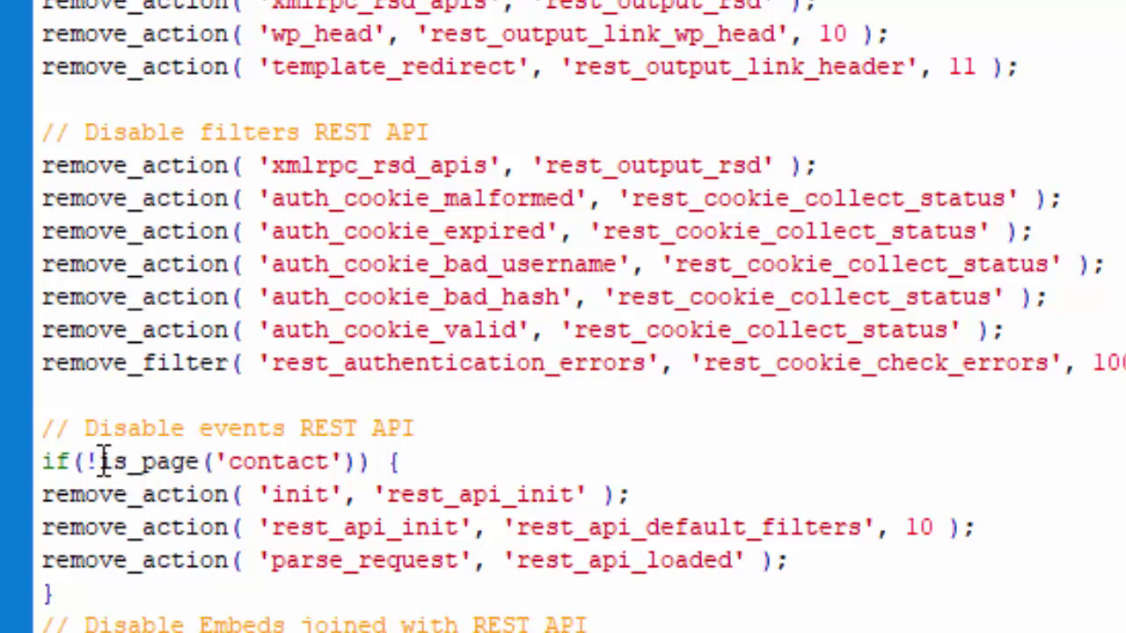
key("shift+Left")
left_click_drag(154, 459, 200, 461)
left_click(387, 463)
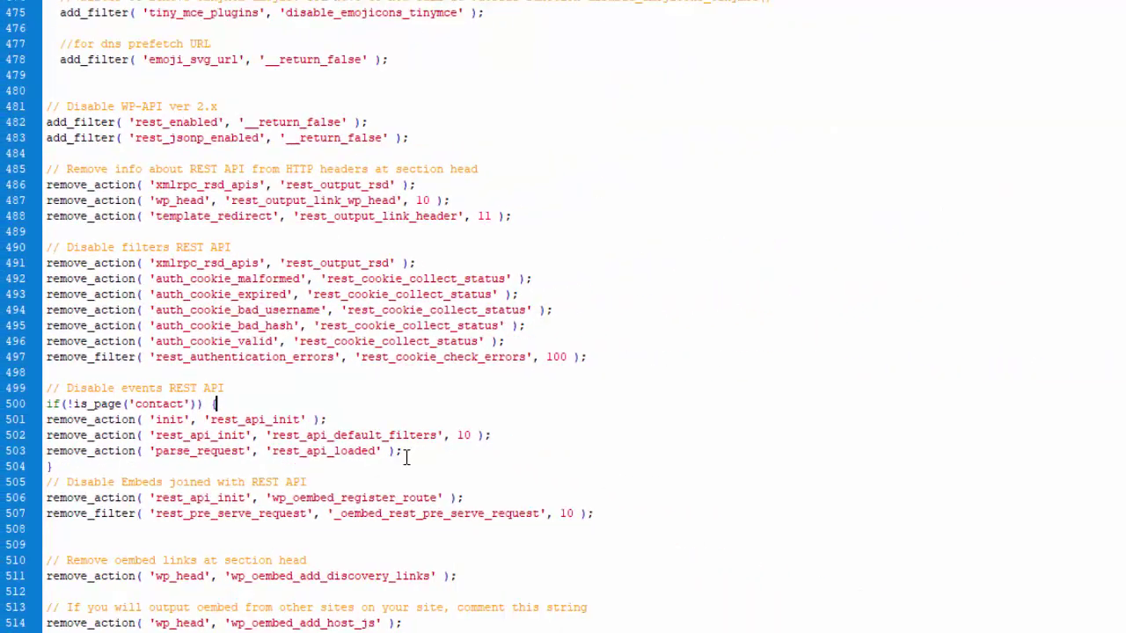
left_click_drag(788, 560, 53, 488)
left_click(281, 382)
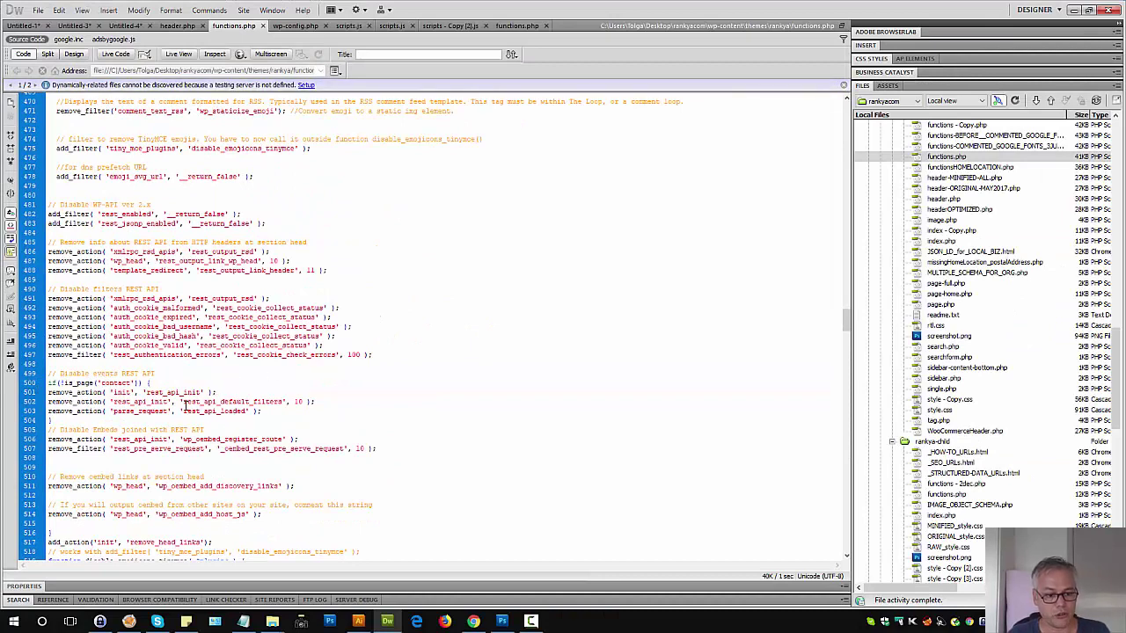
Step: Upload the edited functions.php to the server with Put
left_click_drag(183, 401, 216, 402)
left_click(217, 402)
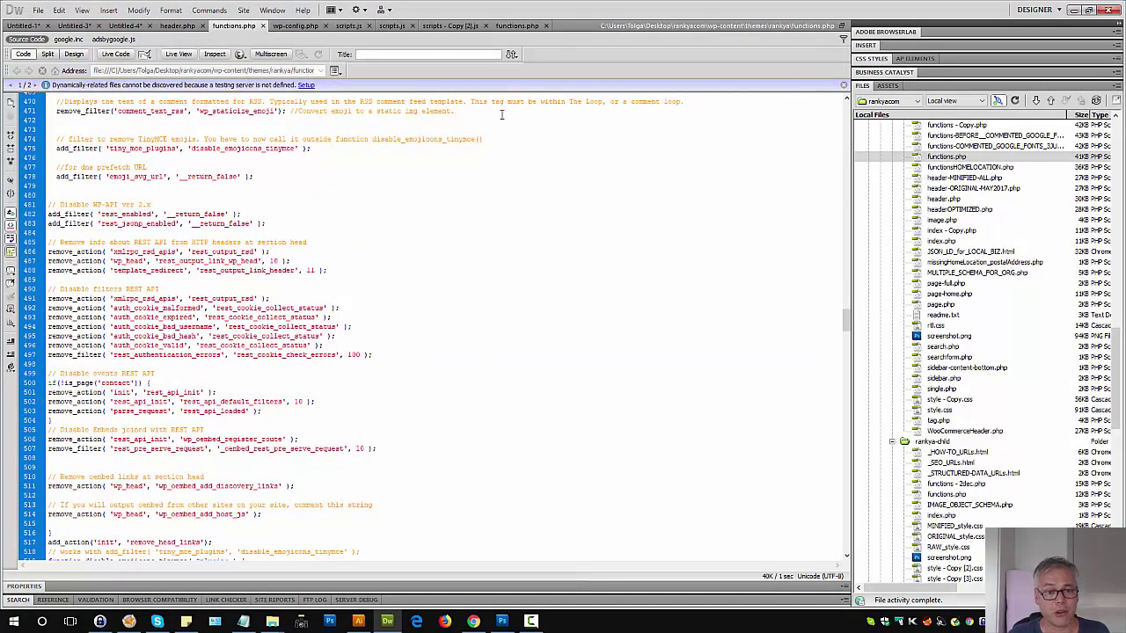
left_click(518, 57)
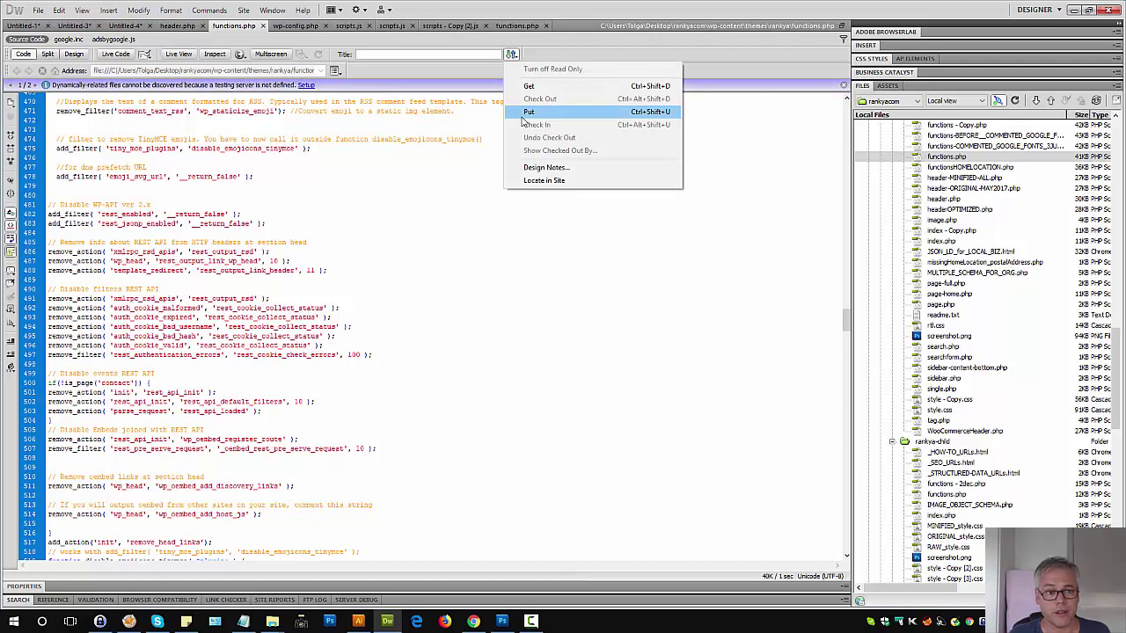
left_click(528, 111)
Step: Visit the contact page and homepage, load the site's /wp-json endpoint, then return to Dreamweaver
left_click(474, 621)
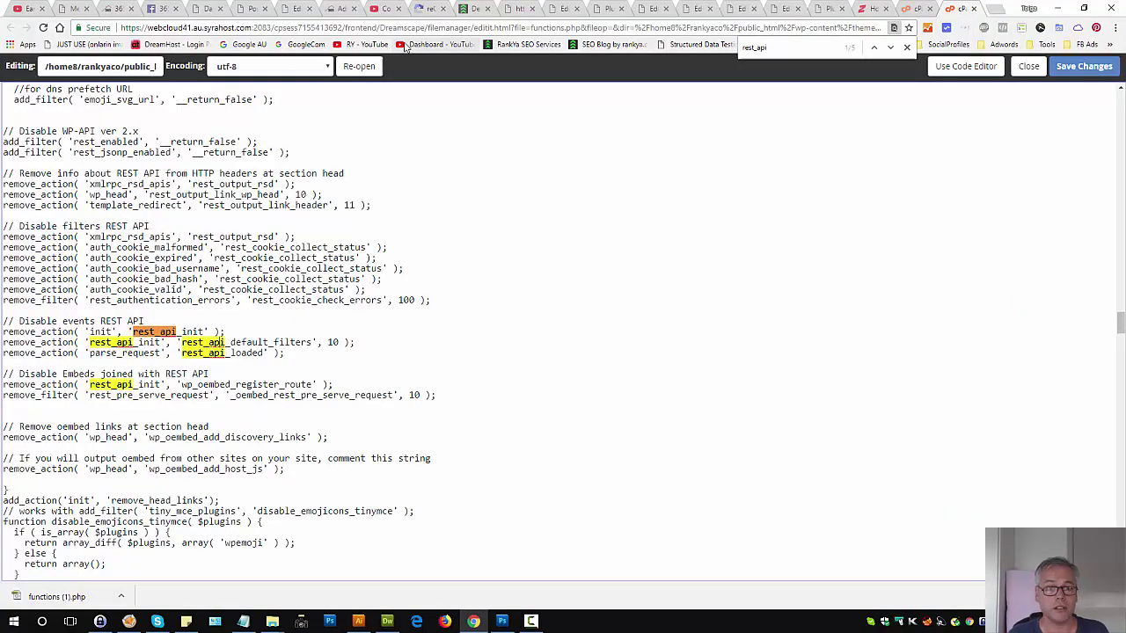
left_click(473, 7)
scroll(352, 176, "up", 5)
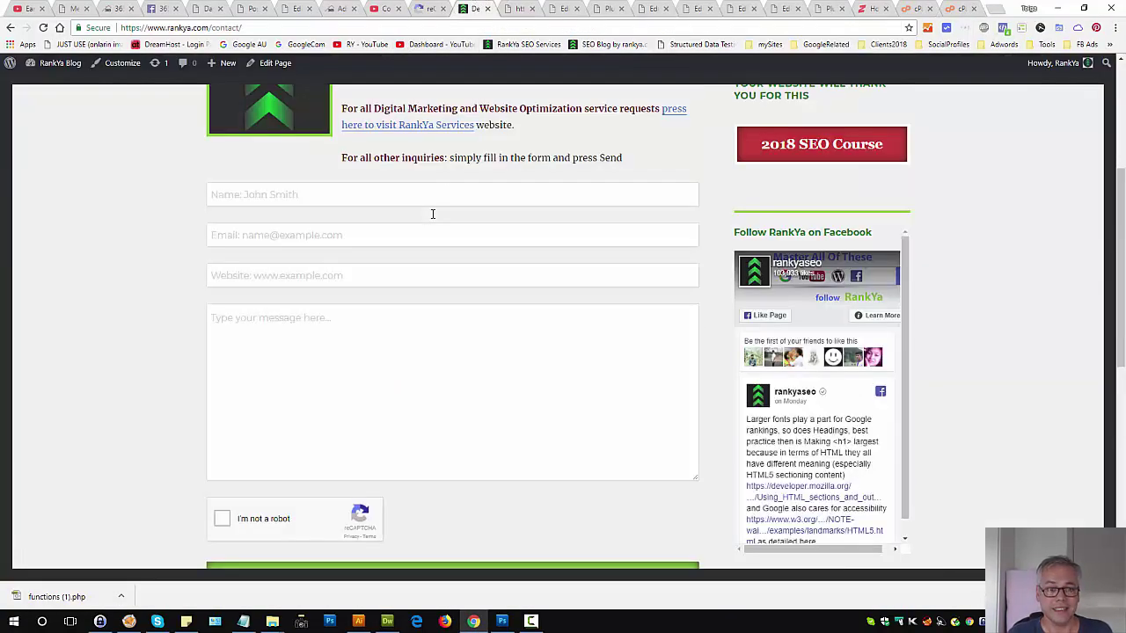
left_click(112, 134)
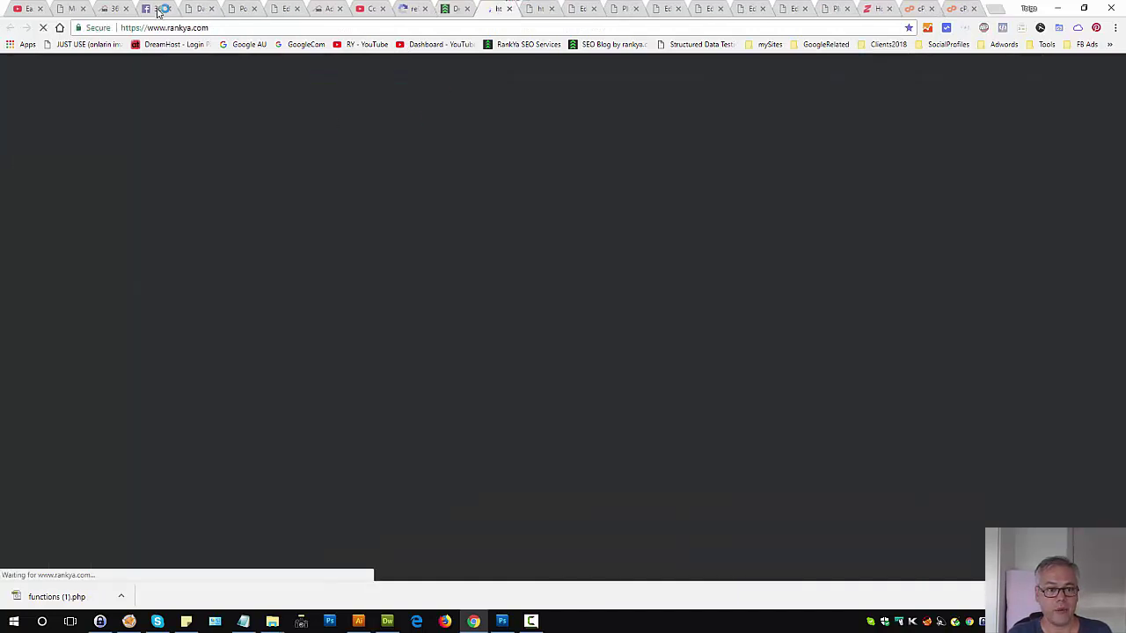
left_click(253, 28)
left_click(252, 29)
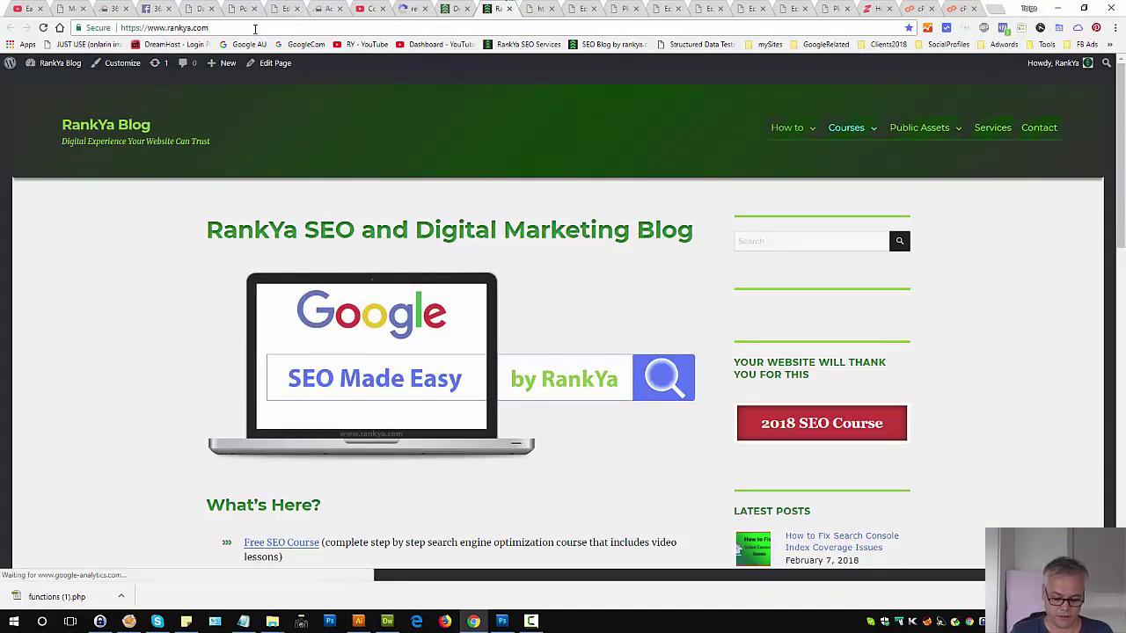
type("/wp")
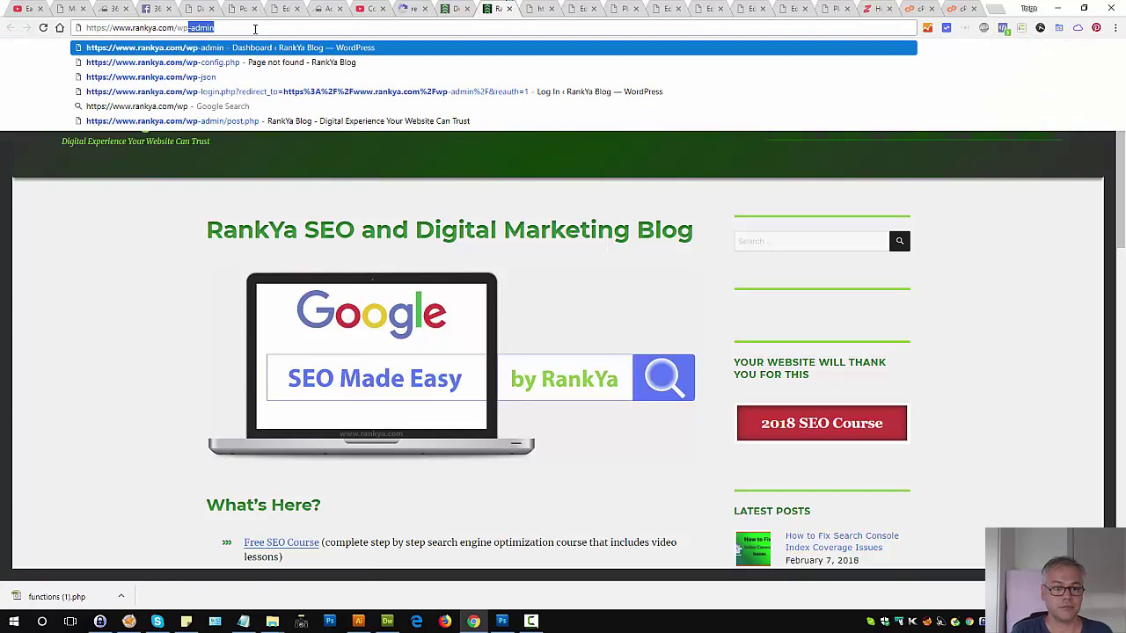
type("-json")
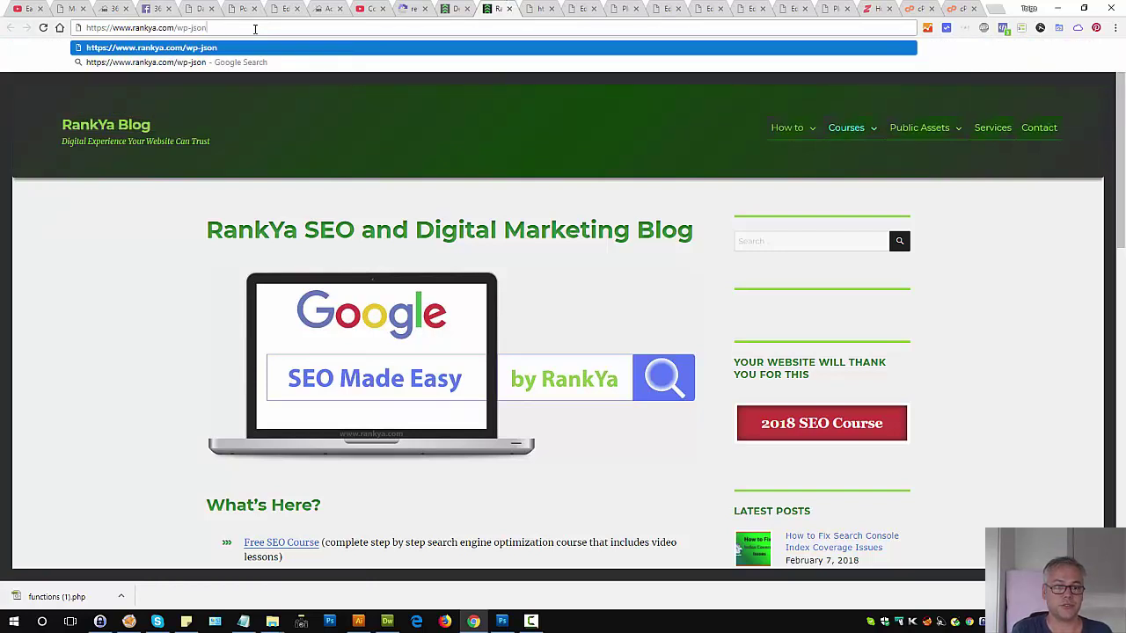
key("Return")
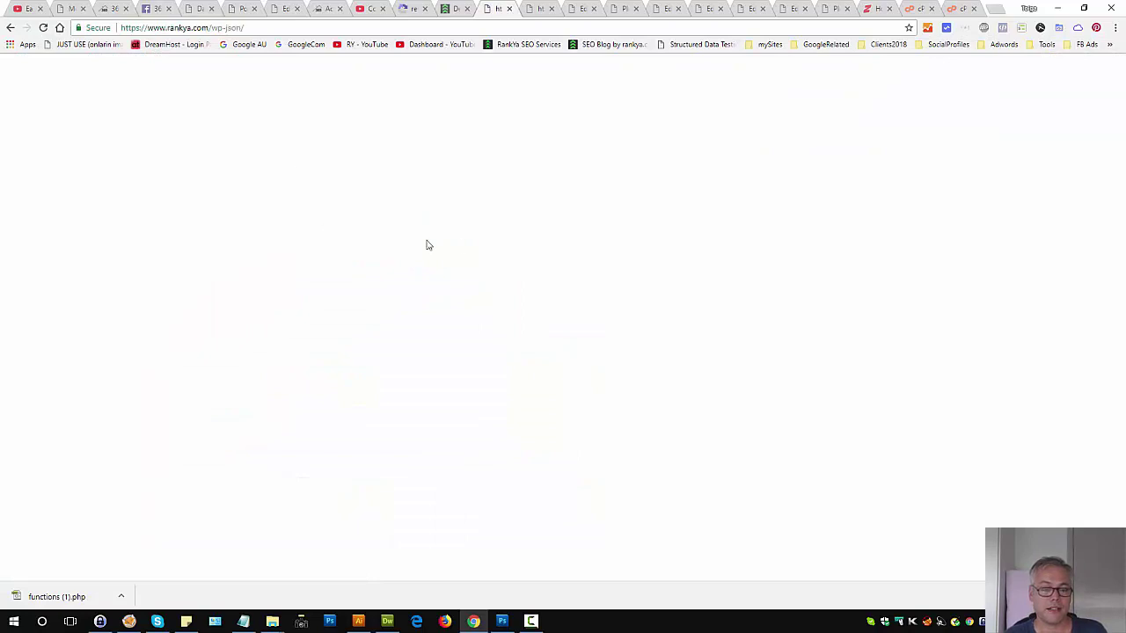
left_click(387, 621)
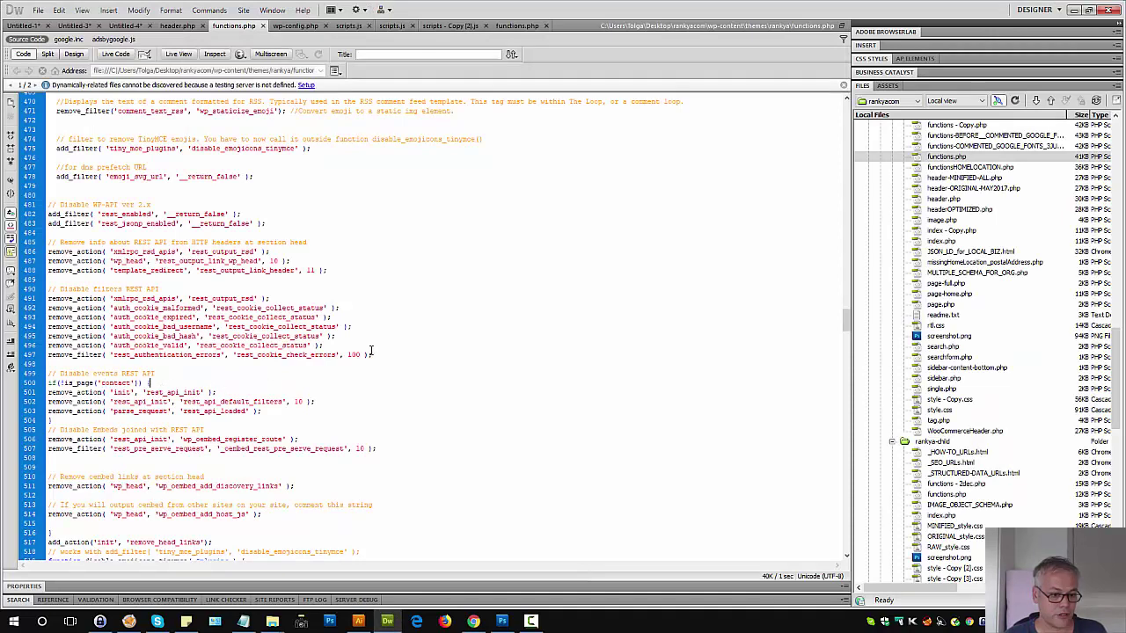
left_click(513, 55)
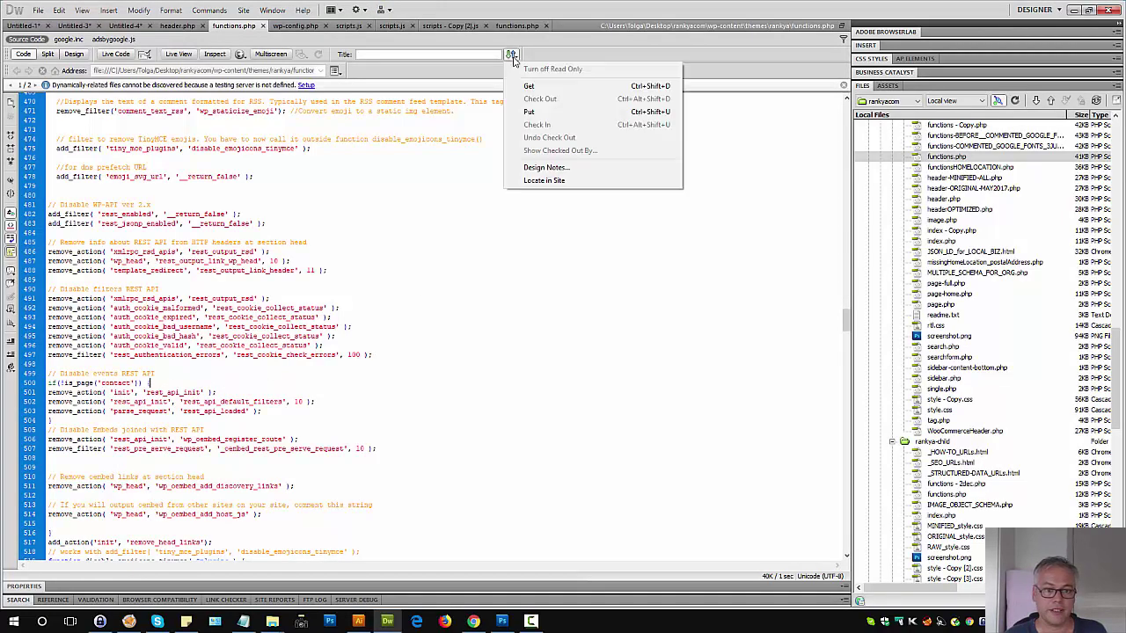
left_click(544, 112)
triple_click(68, 386)
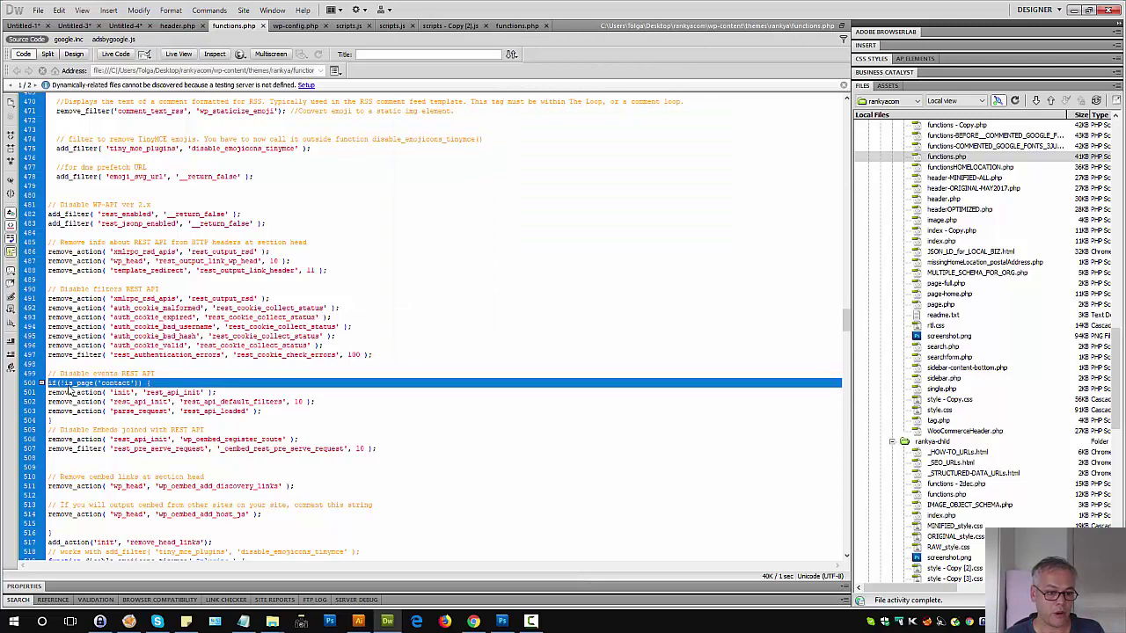
left_click(78, 435)
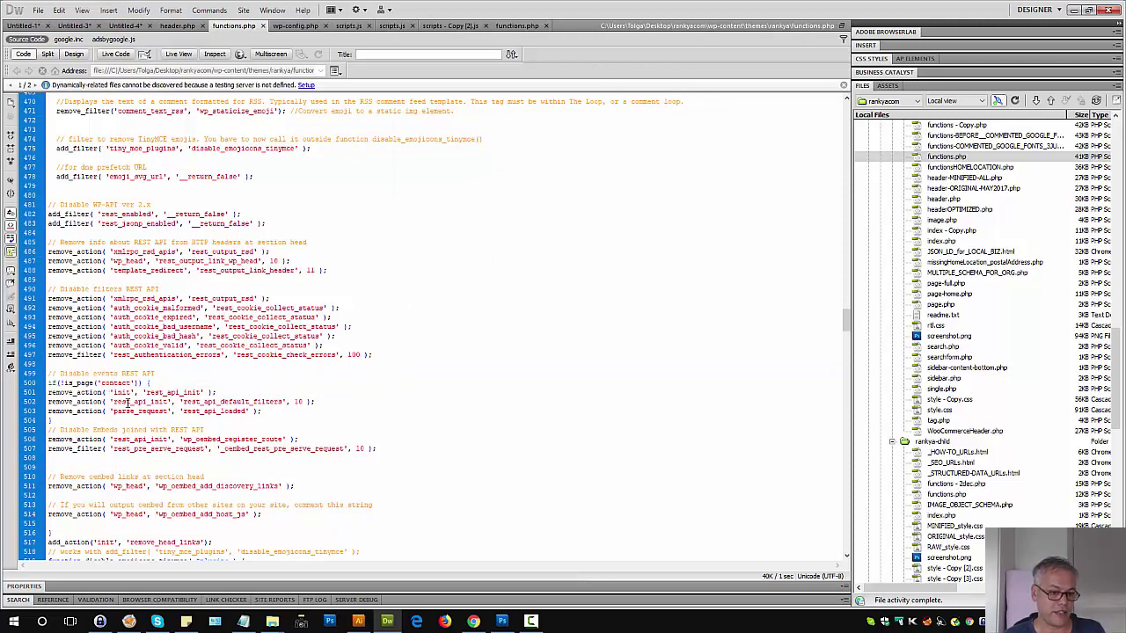
left_click_drag(62, 384, 127, 380)
left_click(249, 388)
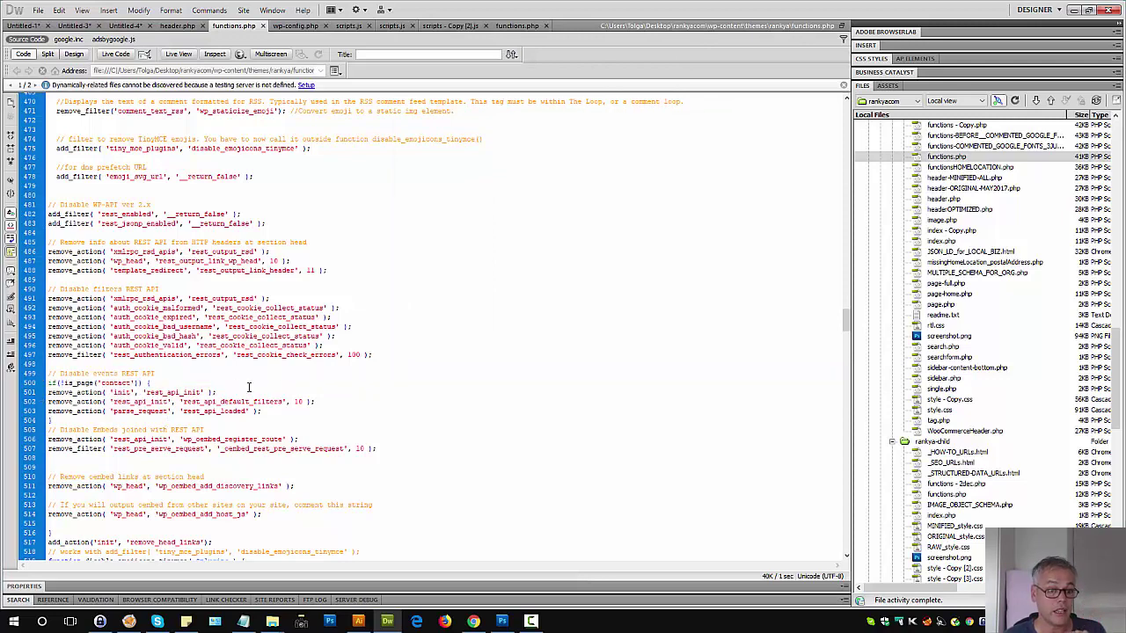
left_click(472, 623)
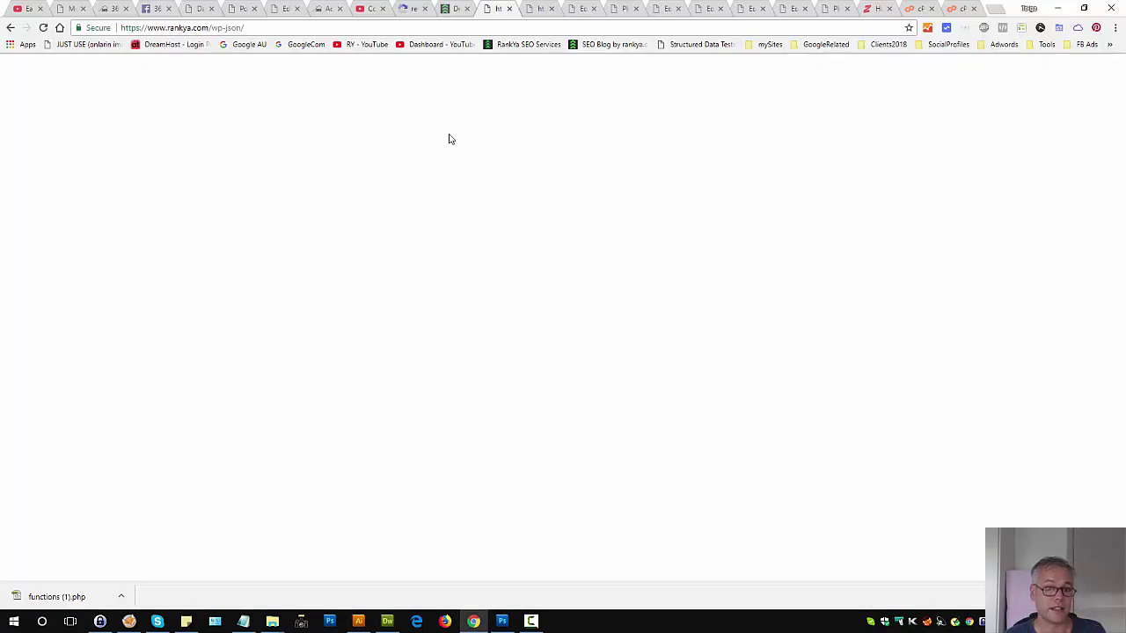
left_click(450, 8)
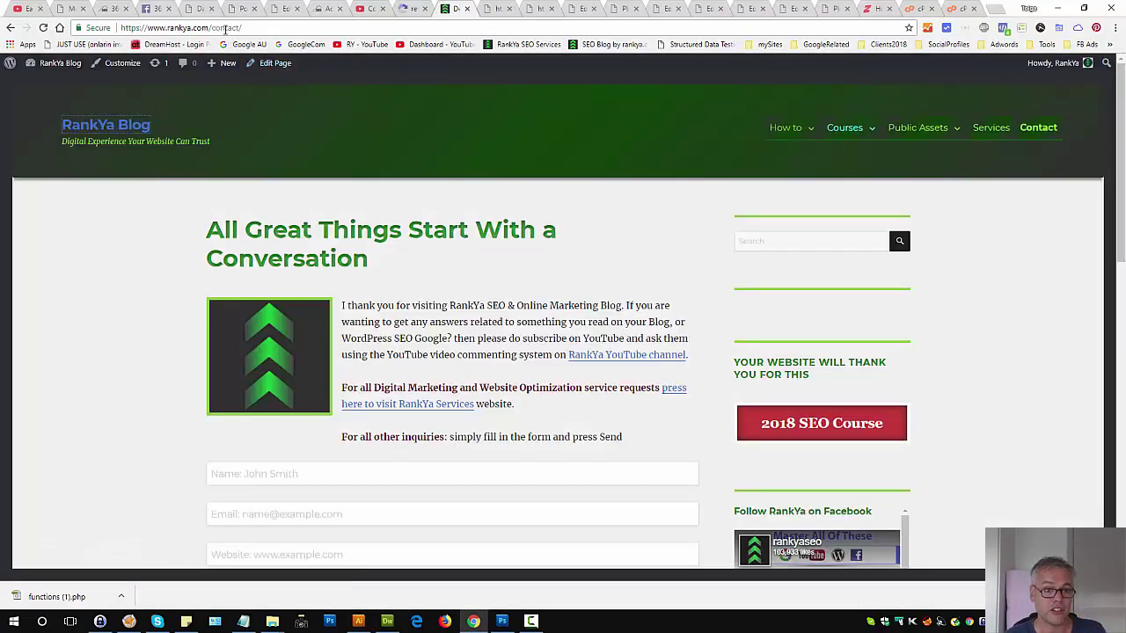
left_click_drag(211, 27, 240, 27)
left_click(488, 8)
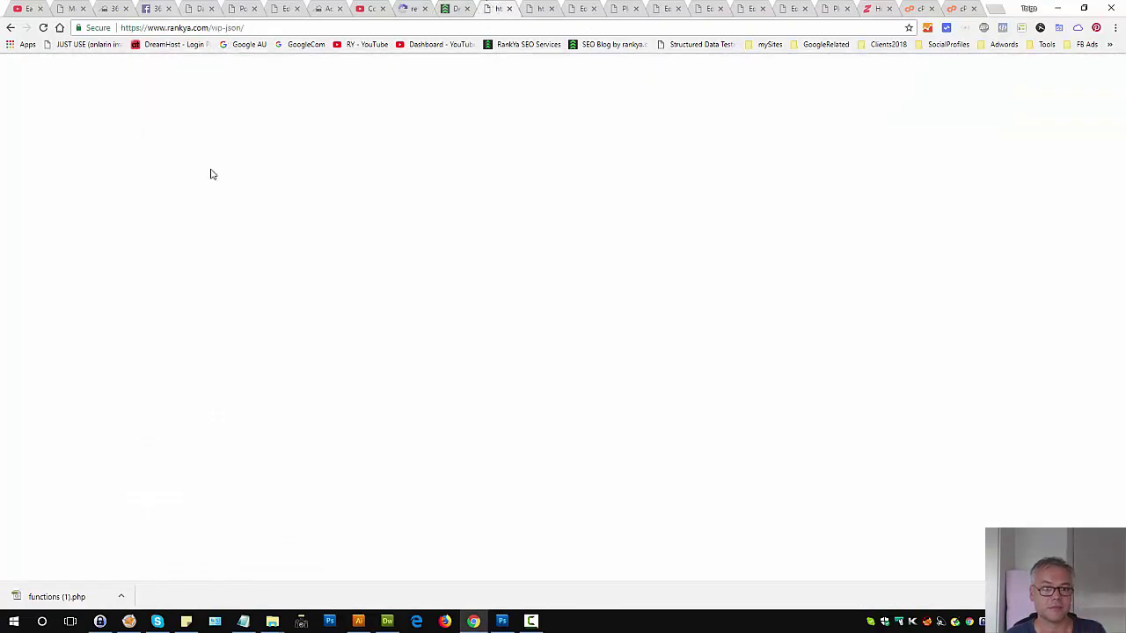
left_click(43, 27)
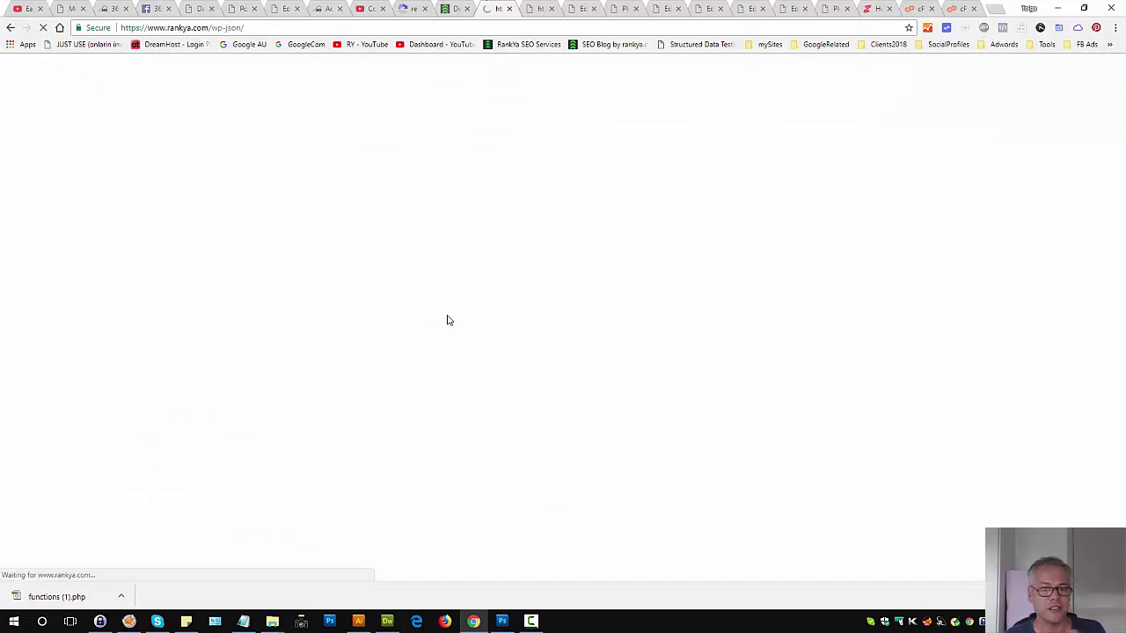
left_click(451, 8)
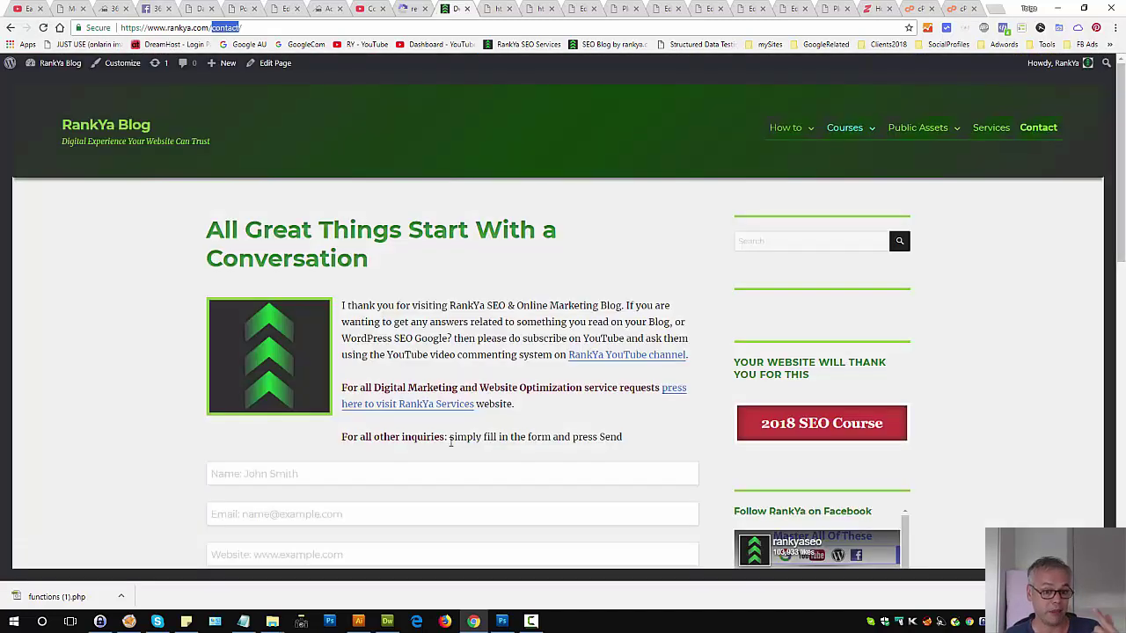
scroll(452, 443, "down", 5)
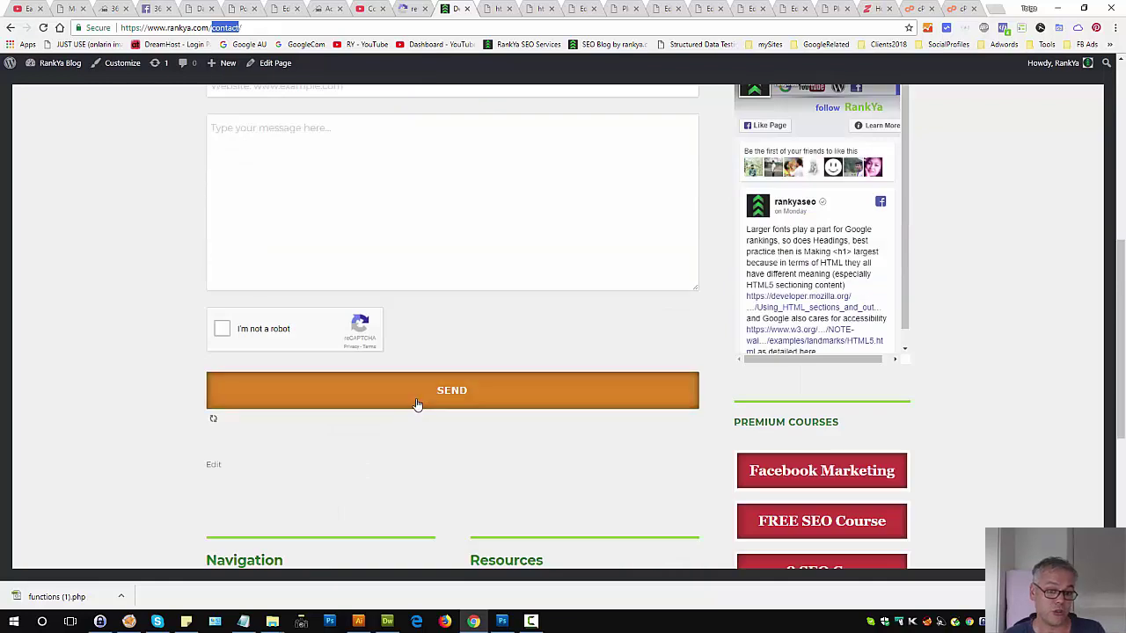
left_click(417, 405)
left_click(42, 29)
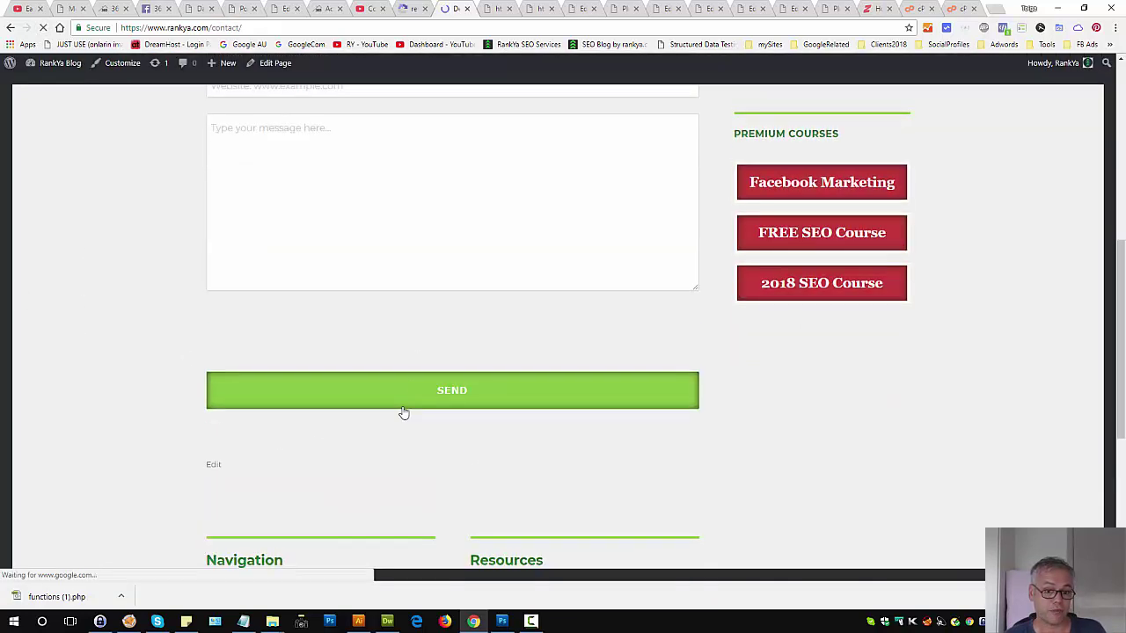
left_click(398, 403)
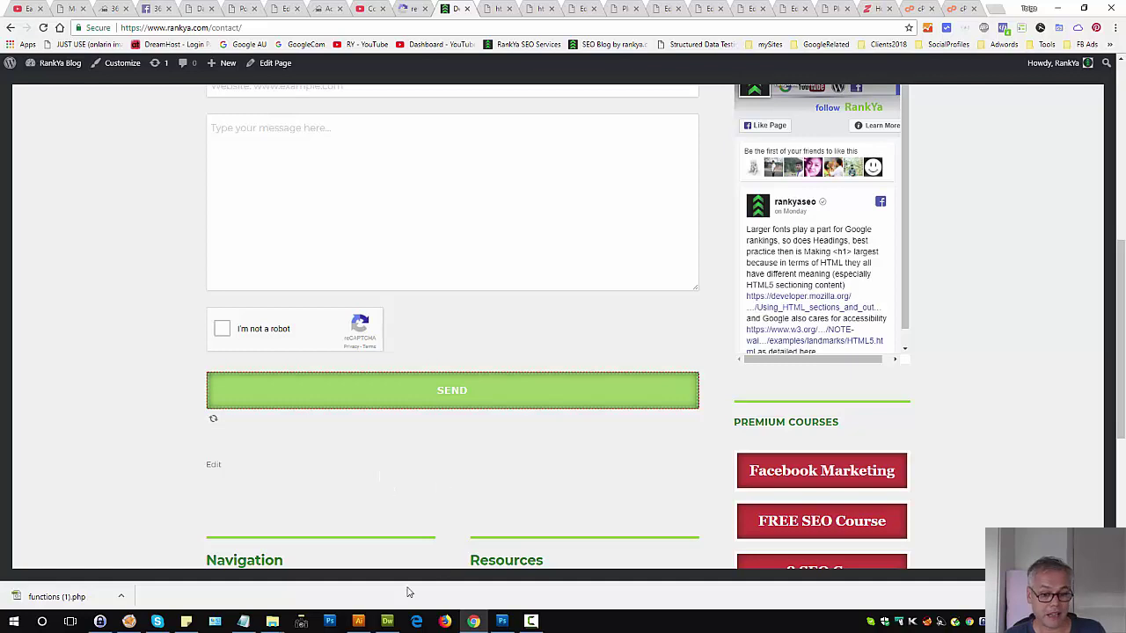
left_click(358, 621)
left_click(387, 621)
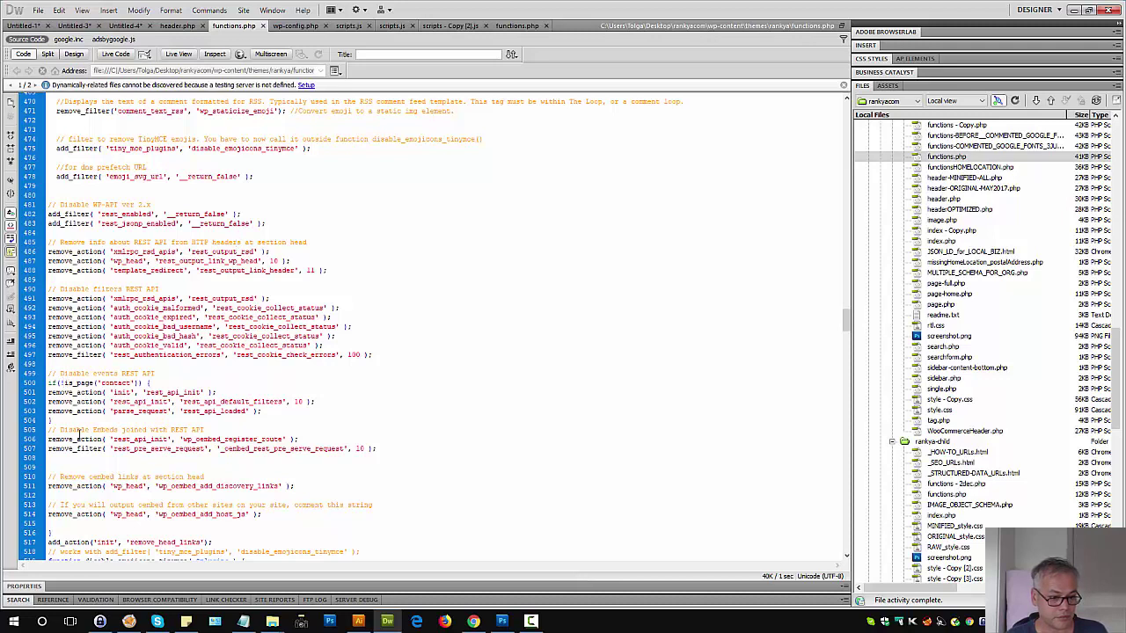
Step: Delete the if(!is_page('contact')) line and wrap the three REST API remove_action lines in /* */
left_click_drag(151, 384, 37, 385)
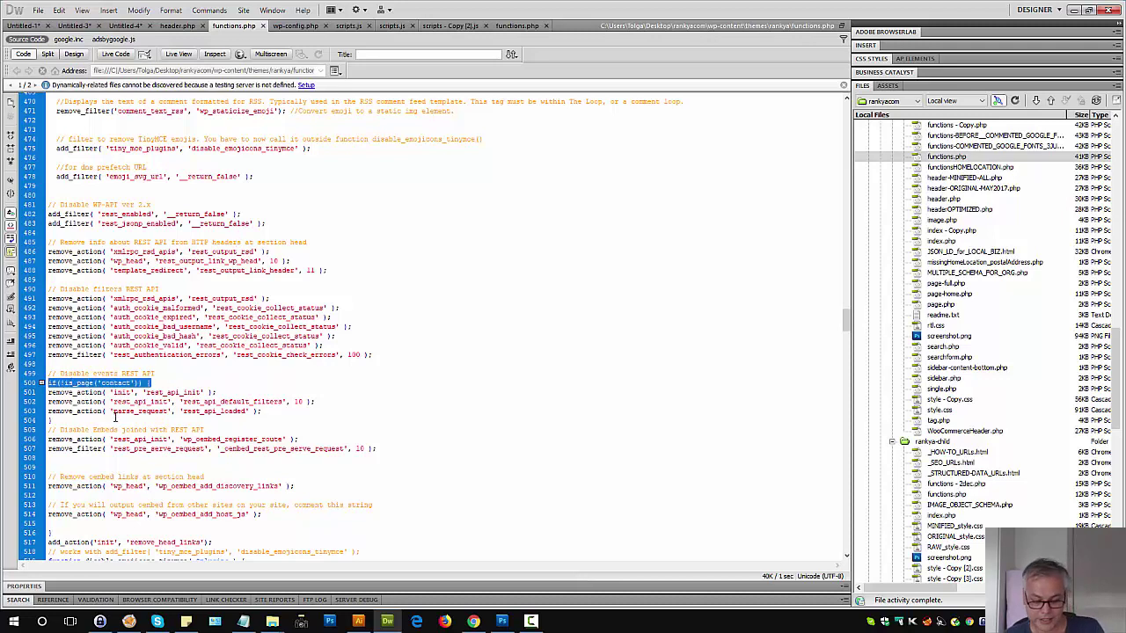
key("Delete")
double_click(49, 420)
left_click_drag(261, 411, 47, 393)
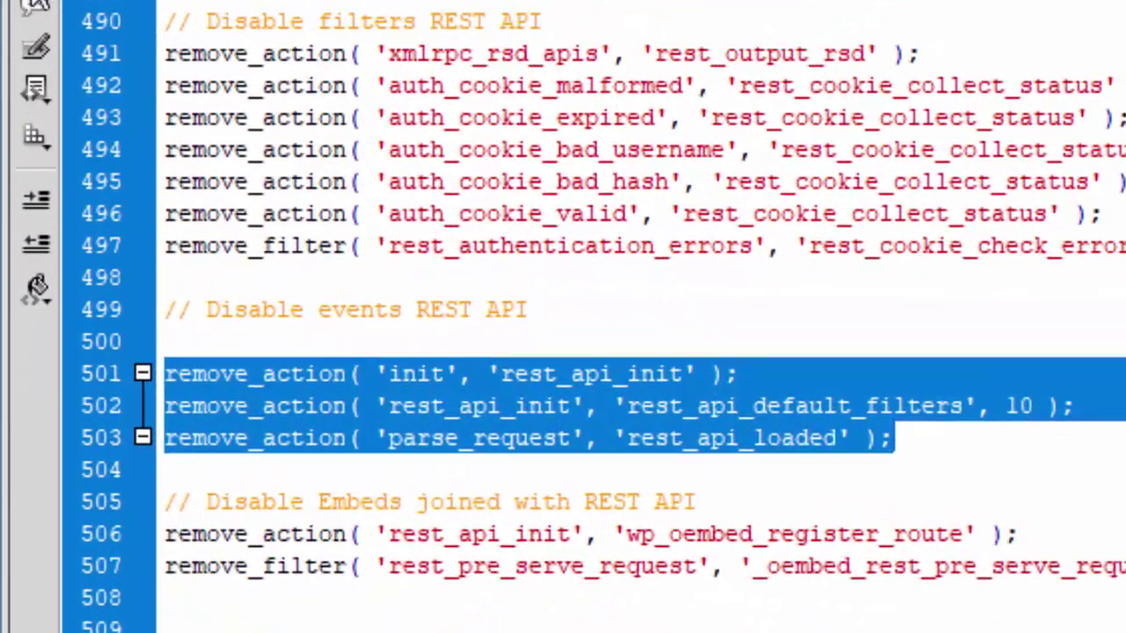
left_click(35, 2)
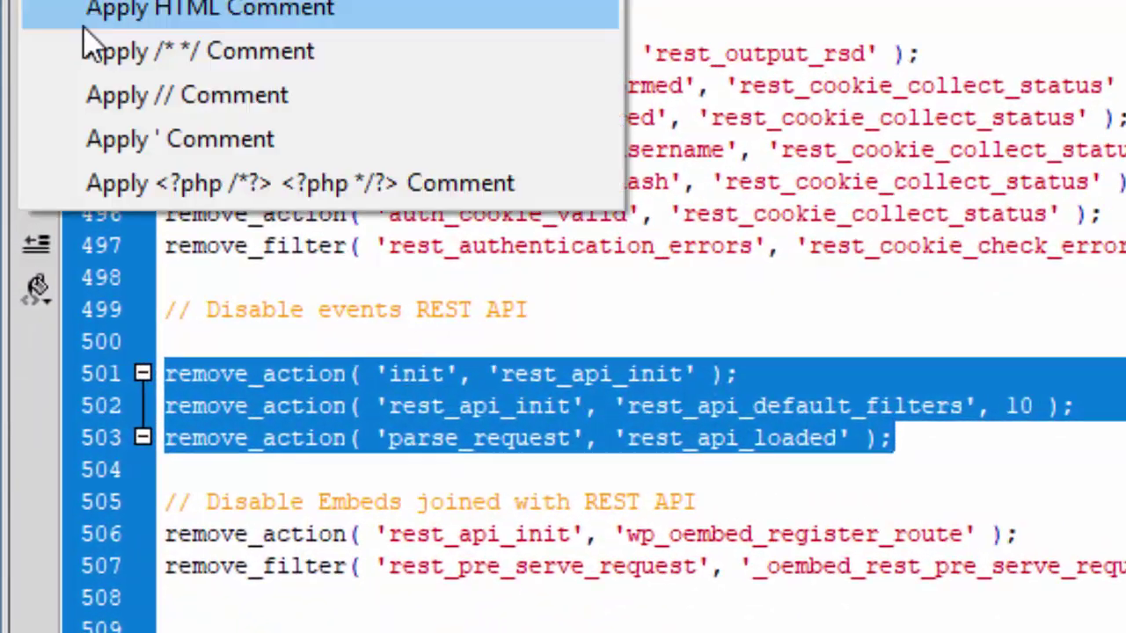
left_click(202, 50)
Step: Upload the edited functions.php to the server
left_click(495, 54)
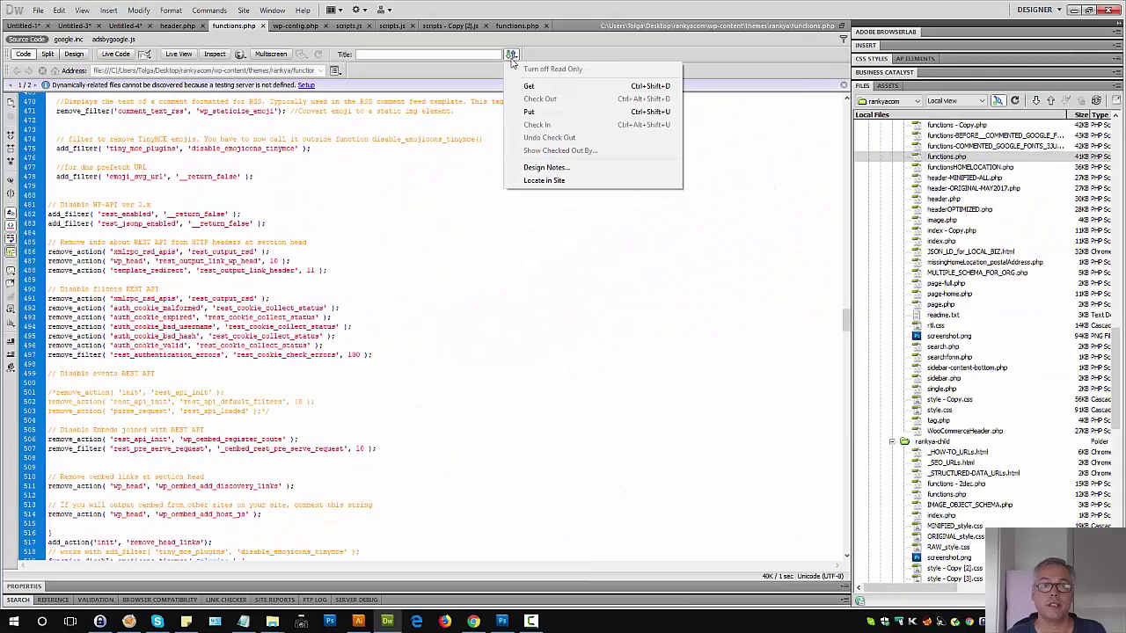
left_click(545, 84)
left_click(474, 622)
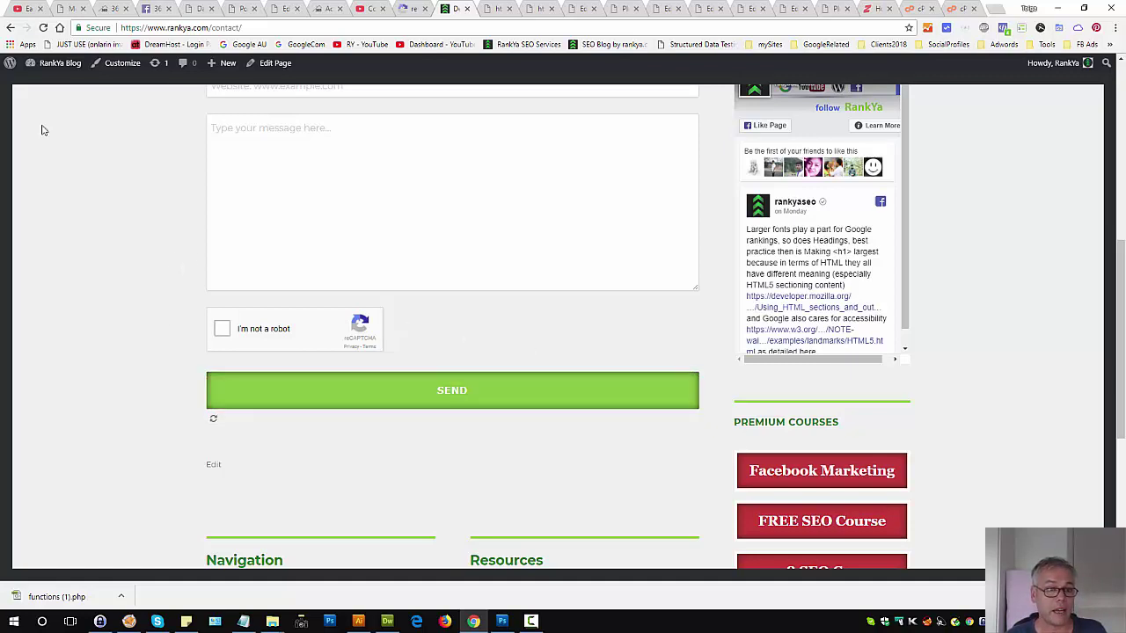
Step: Reload the contact page, test an empty submission, then enter the sender's name and email
left_click(42, 28)
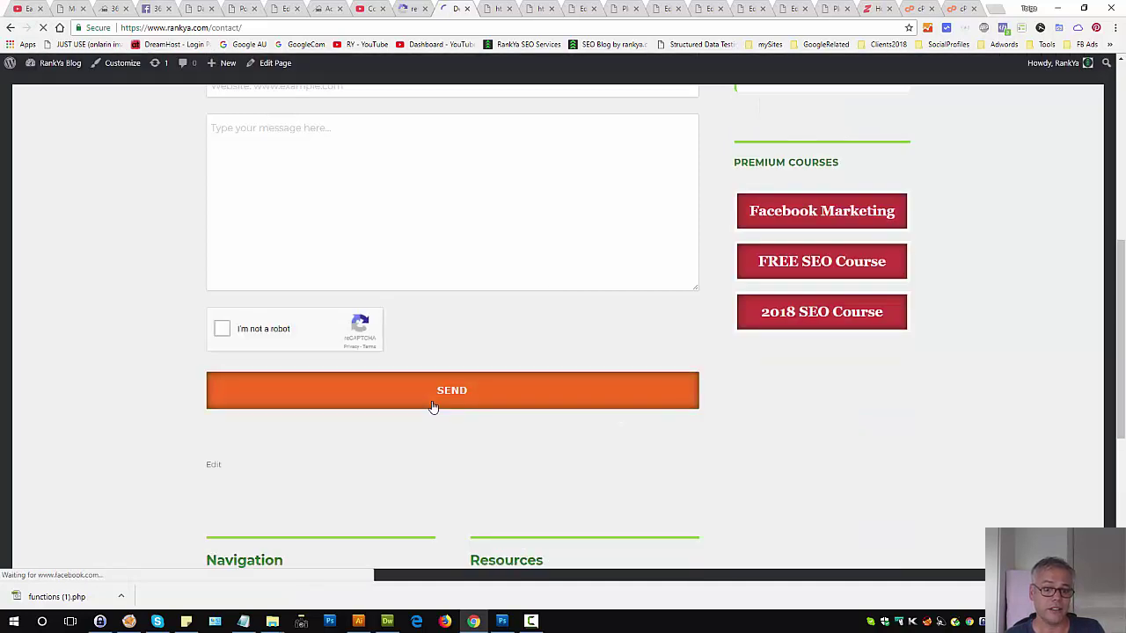
left_click(432, 400)
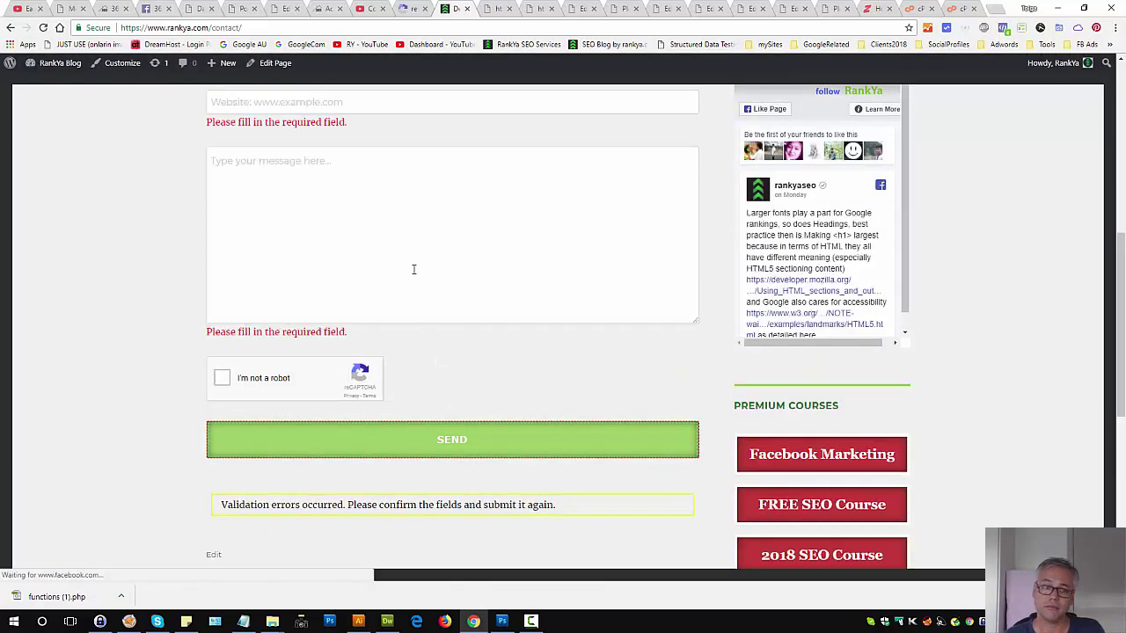
scroll(432, 317, "up", 4)
left_click(274, 304)
type("T")
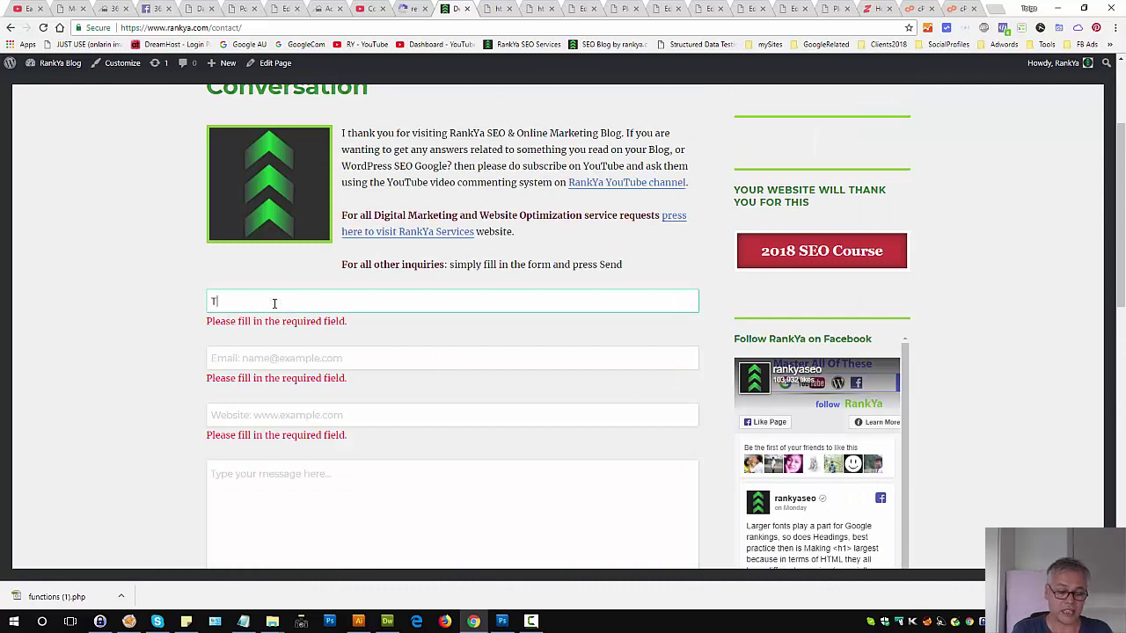
type("olga")
key("Tab")
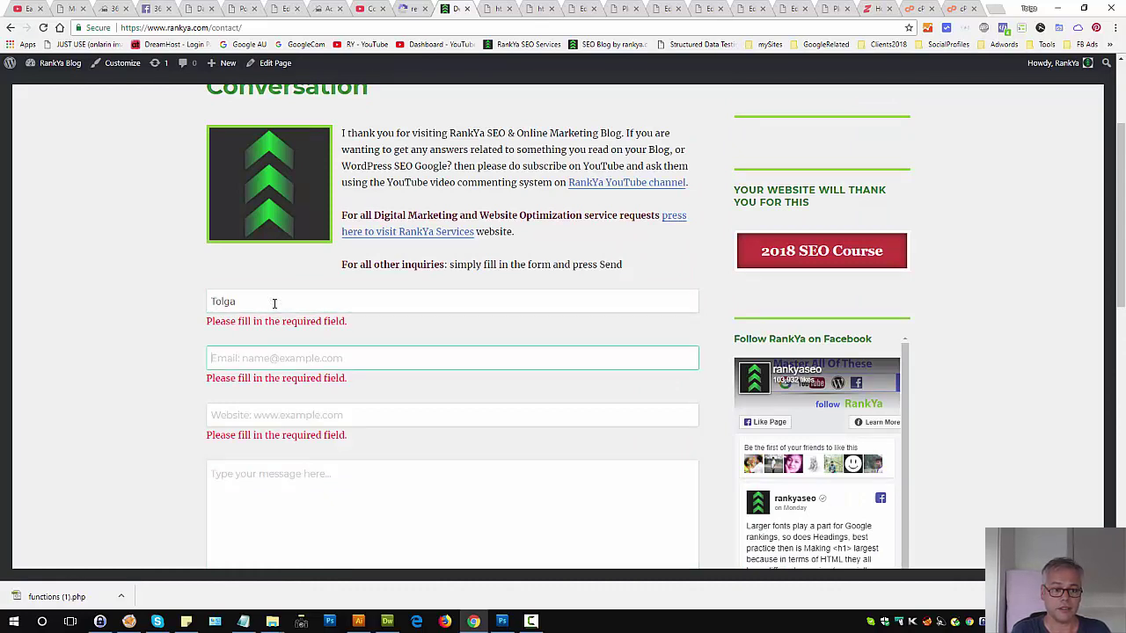
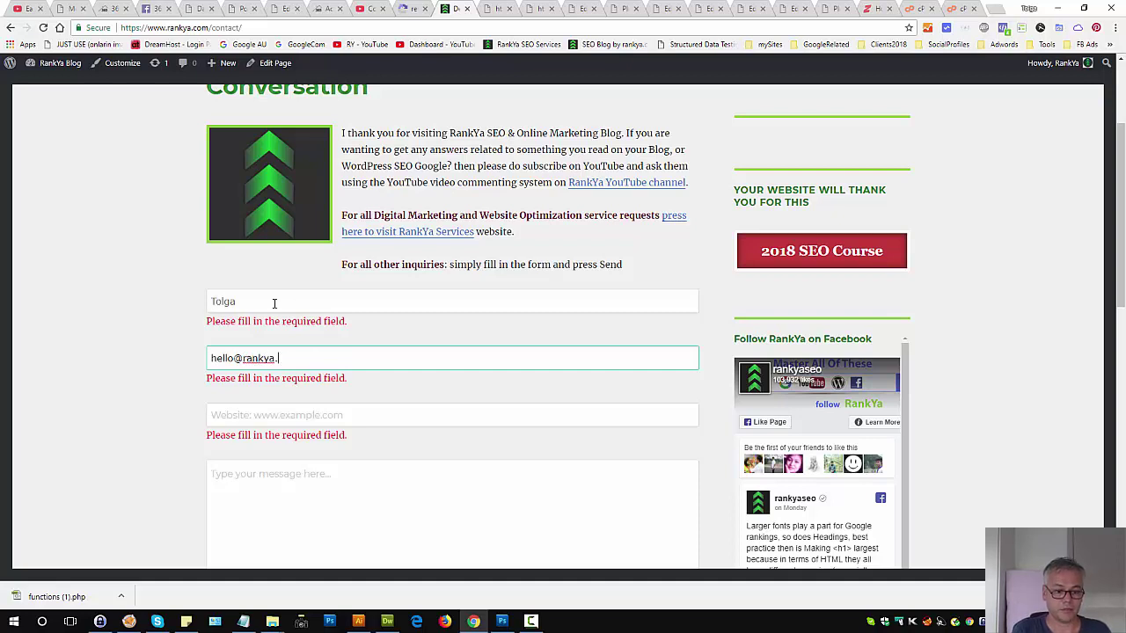
left_click(262, 415)
type("www")
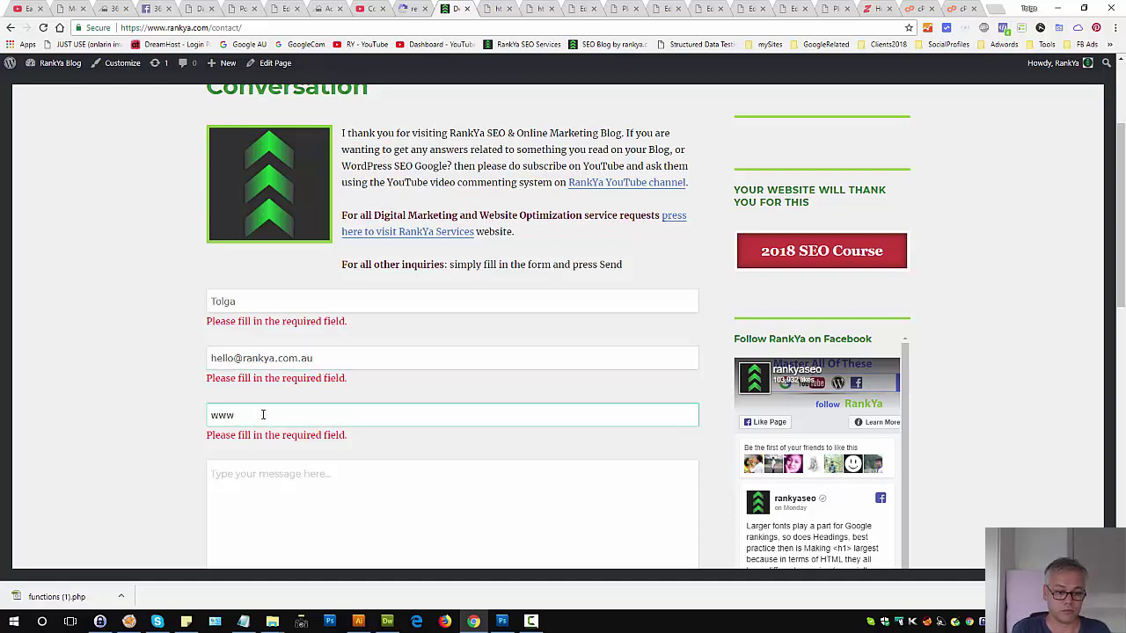
type(".rankya.com")
key("Tab")
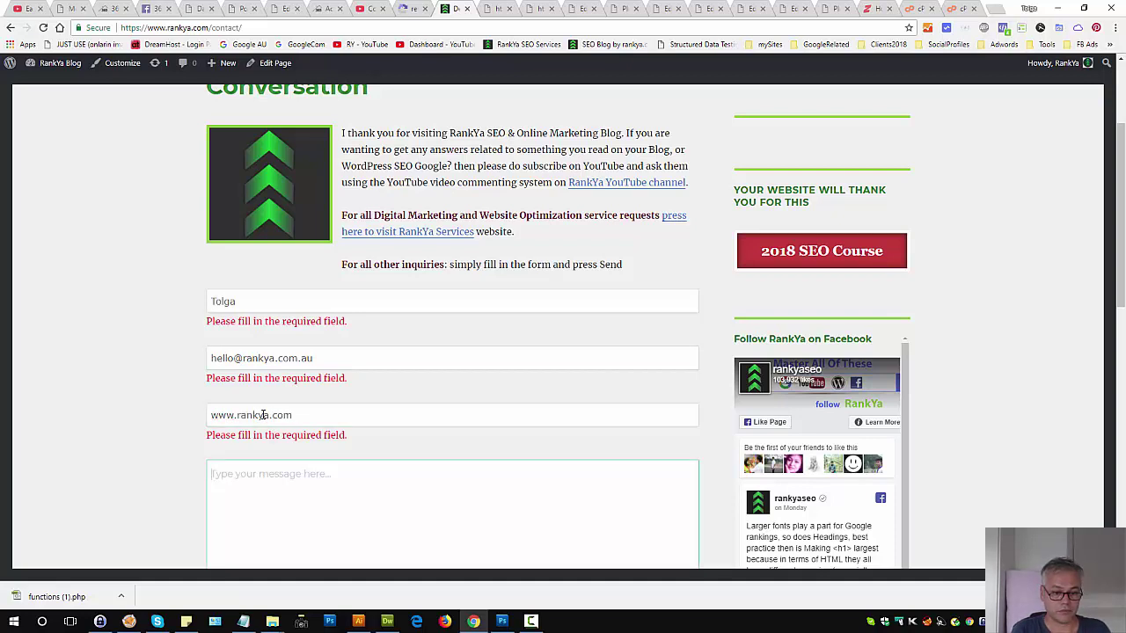
type("hello world")
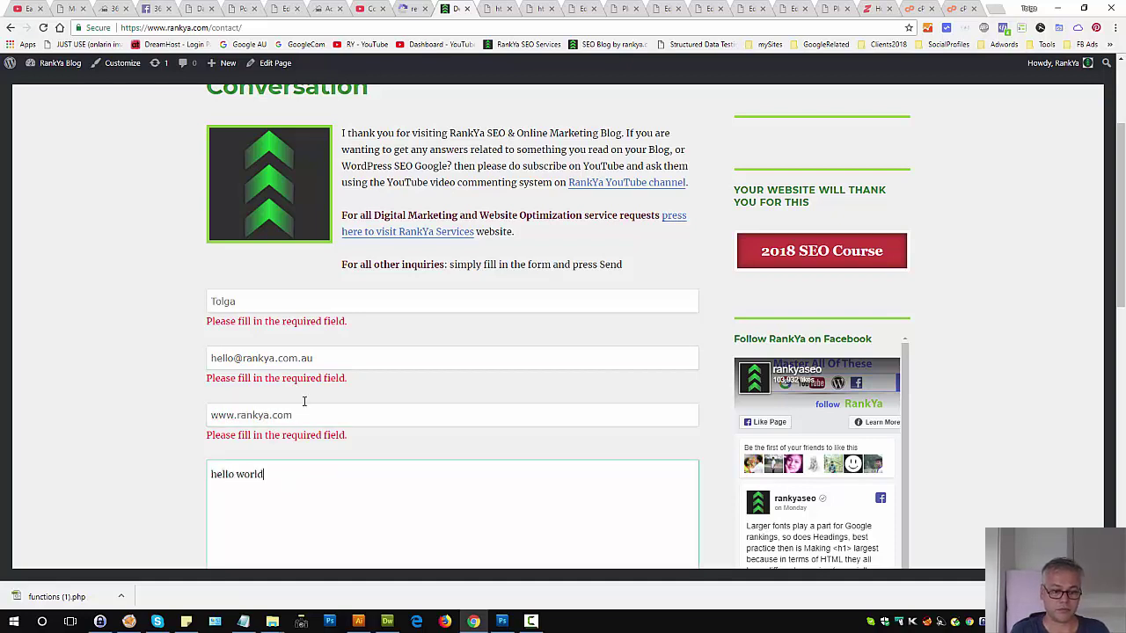
scroll(456, 413, "down", 4)
left_click(225, 379)
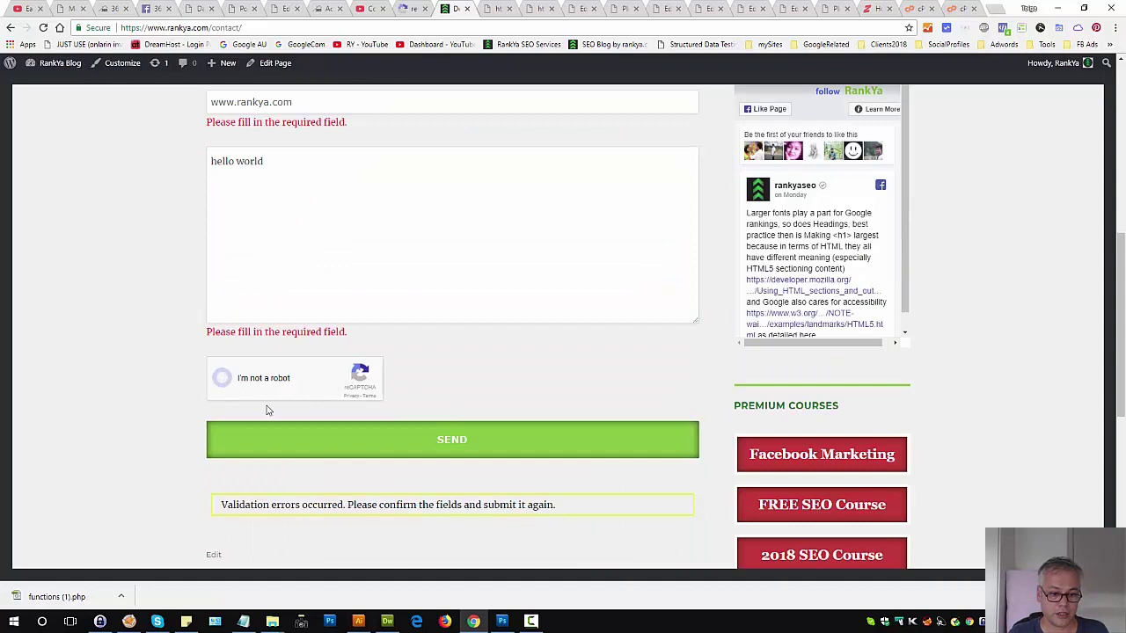
left_click(424, 448)
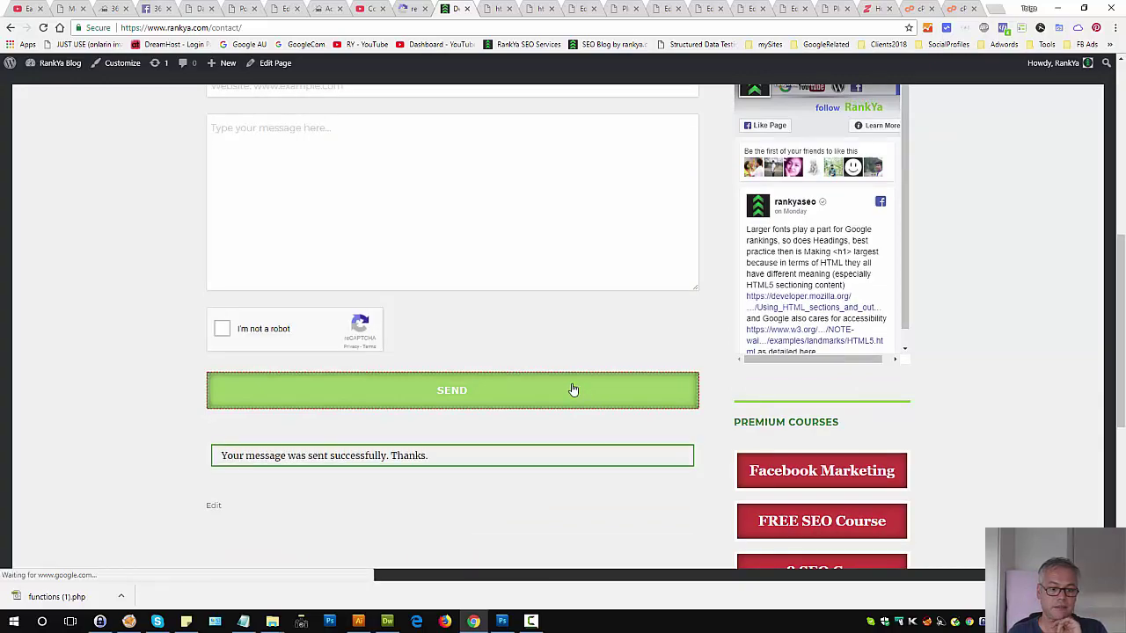
Step: Move the /* and */ markers onto their own lines around the three remove_action lines
left_click(387, 621)
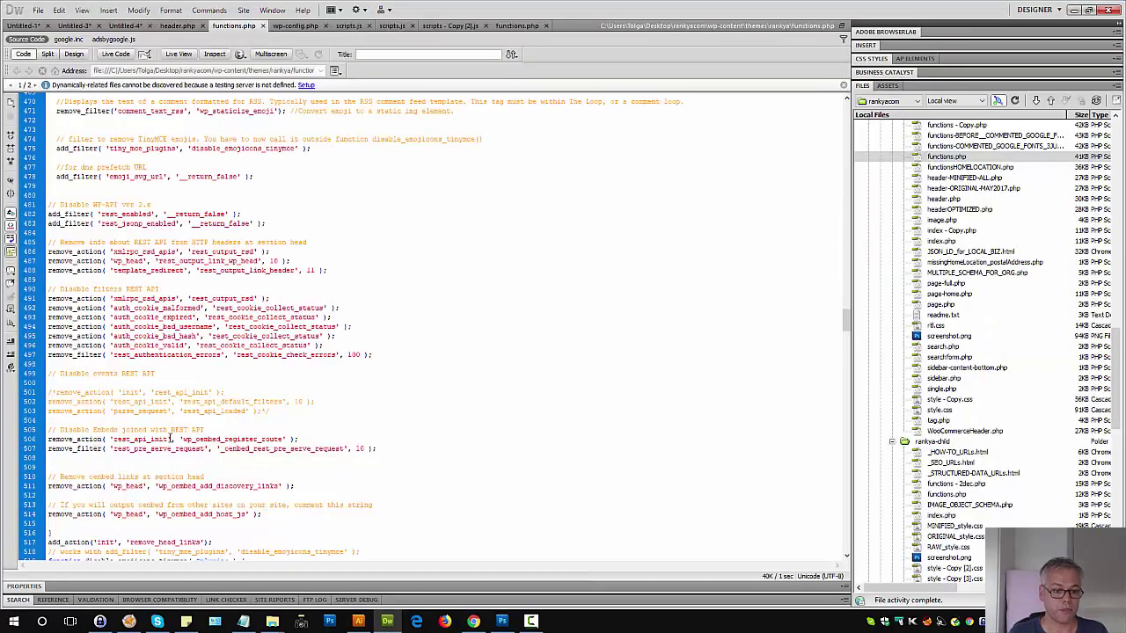
left_click(255, 411)
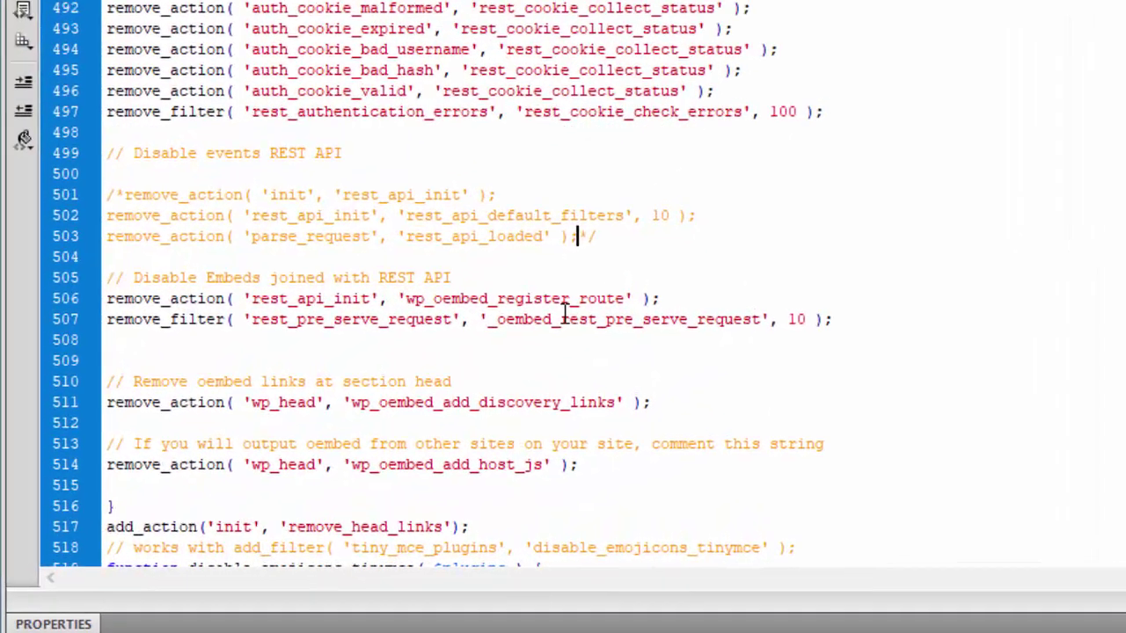
key("Return")
key("Return")
left_click(159, 97)
key("Return")
key("Return")
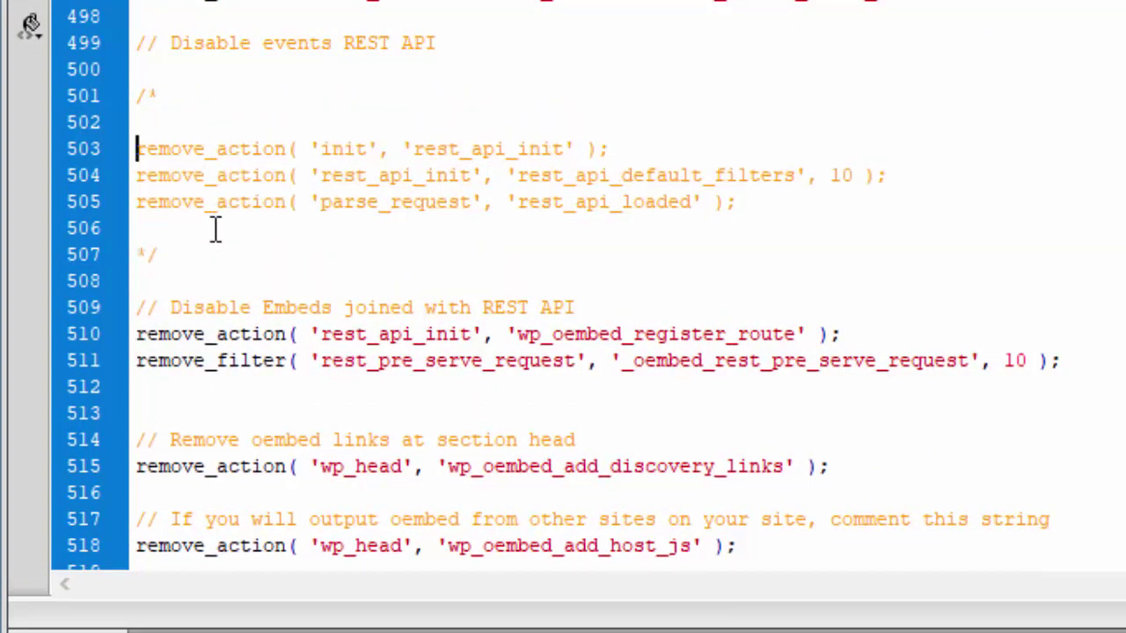
left_click(226, 202)
left_click_drag(761, 216, 136, 148)
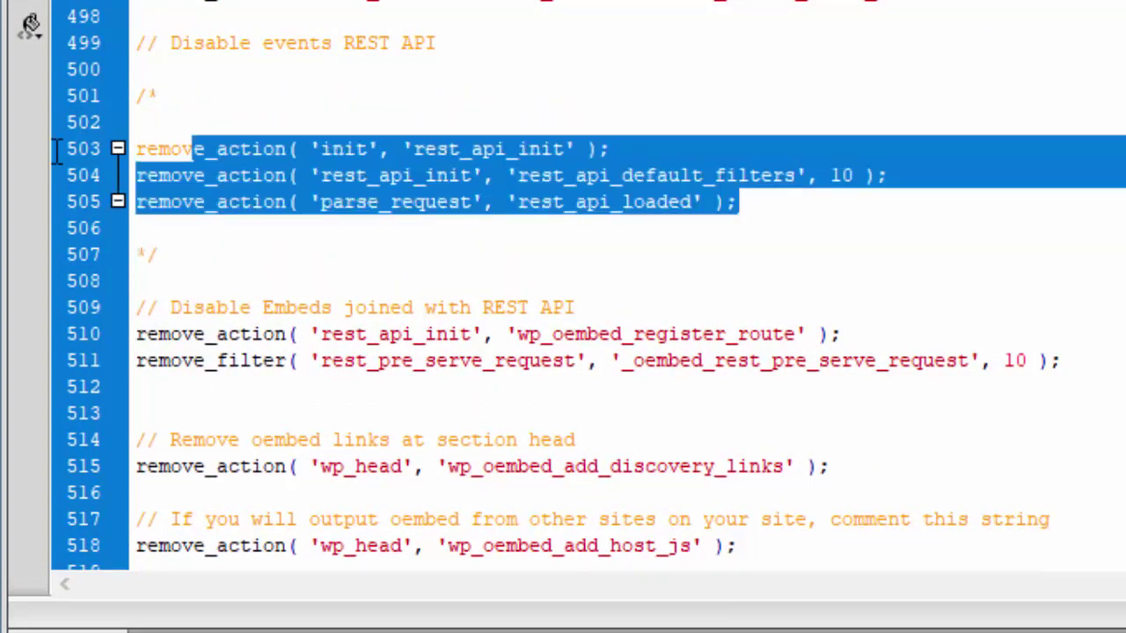
Step: Save and upload functions.php with Ctrl+Shift+U
left_click(429, 113)
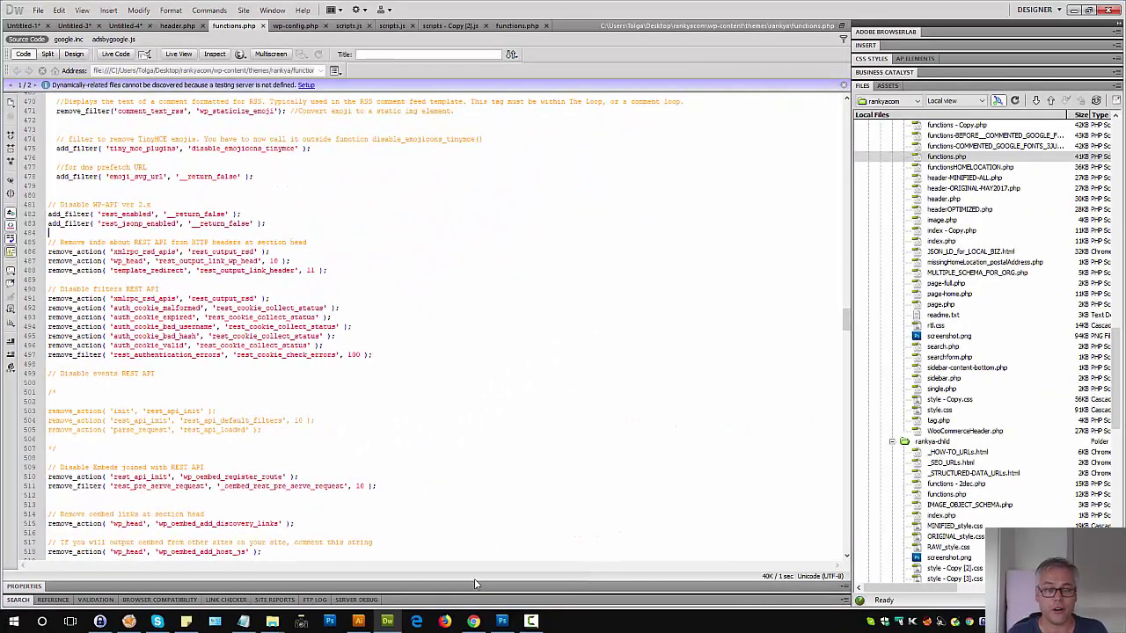
key("ctrl+shift+u")
left_click(473, 622)
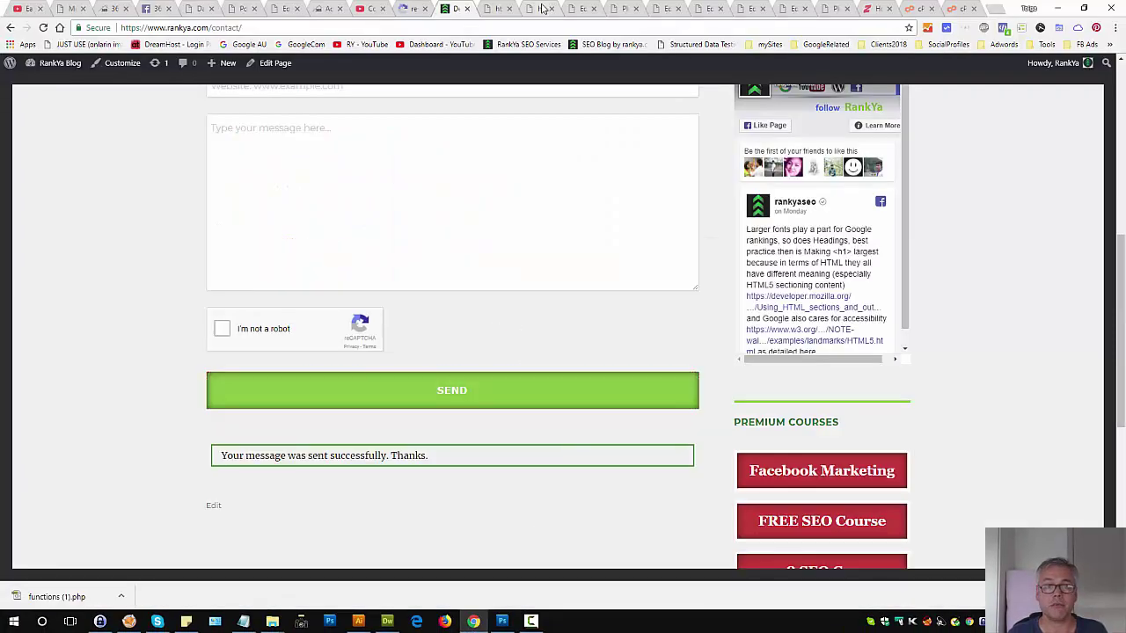
Step: Confirm Contact Form 7 is at version 5.0.1 in the installed Plugins list
left_click(620, 9)
scroll(331, 240, "up", 3)
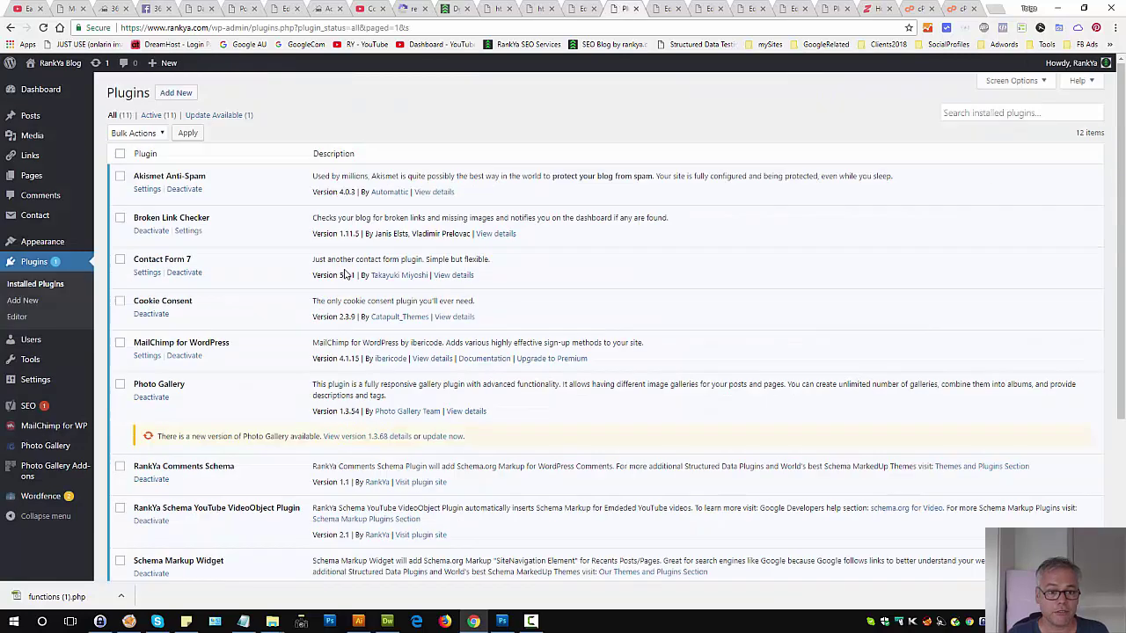
left_click_drag(339, 275, 354, 274)
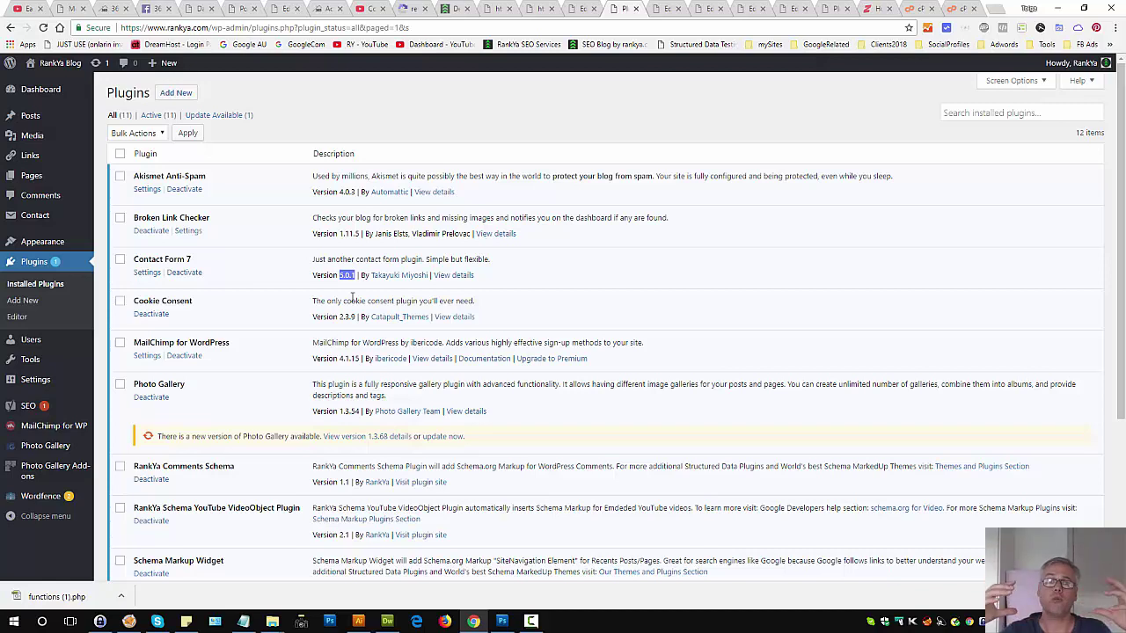
Step: Reload the site's /wp-json/ endpoint and confirm it now returns JSON output
left_click(496, 8)
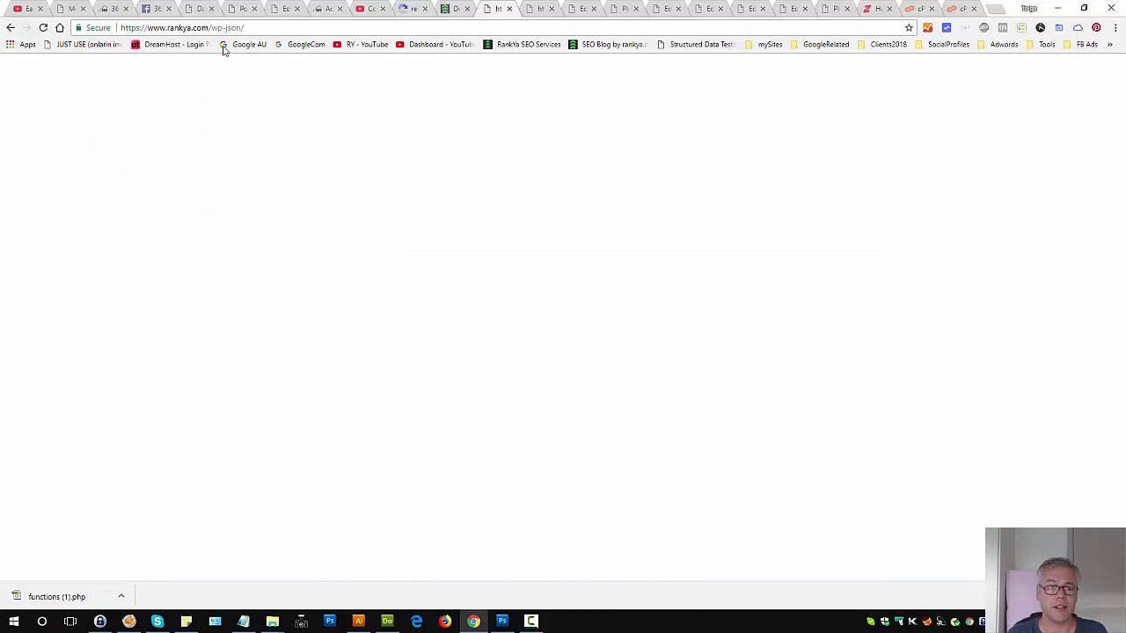
left_click(42, 27)
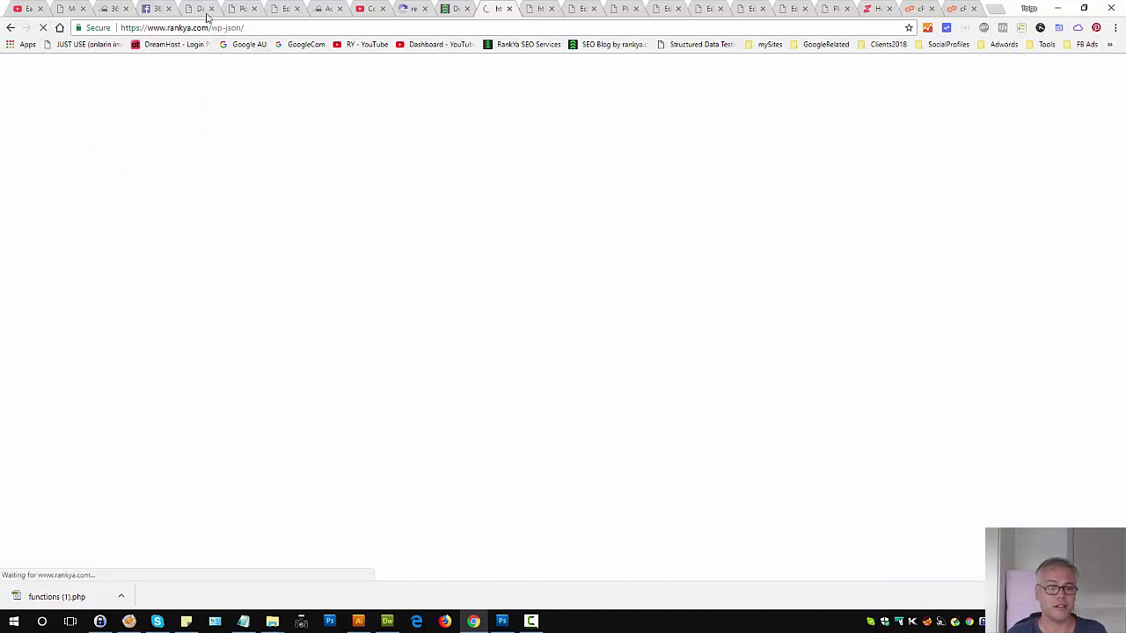
left_click_drag(349, 193, 668, 582)
scroll(632, 373, "up", 5)
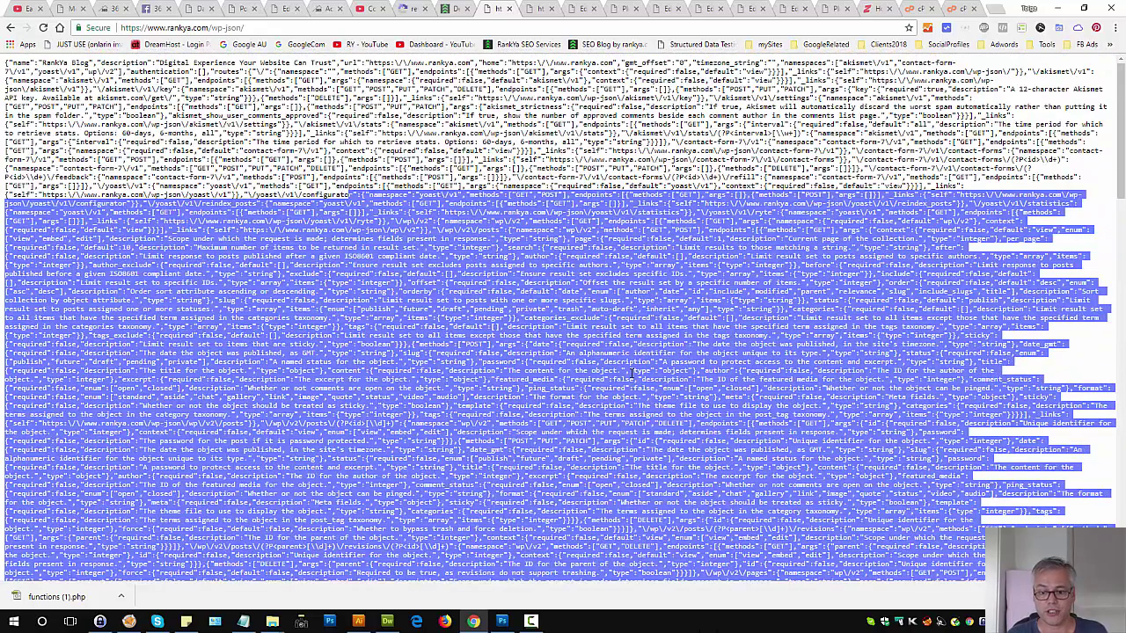
left_click(619, 311)
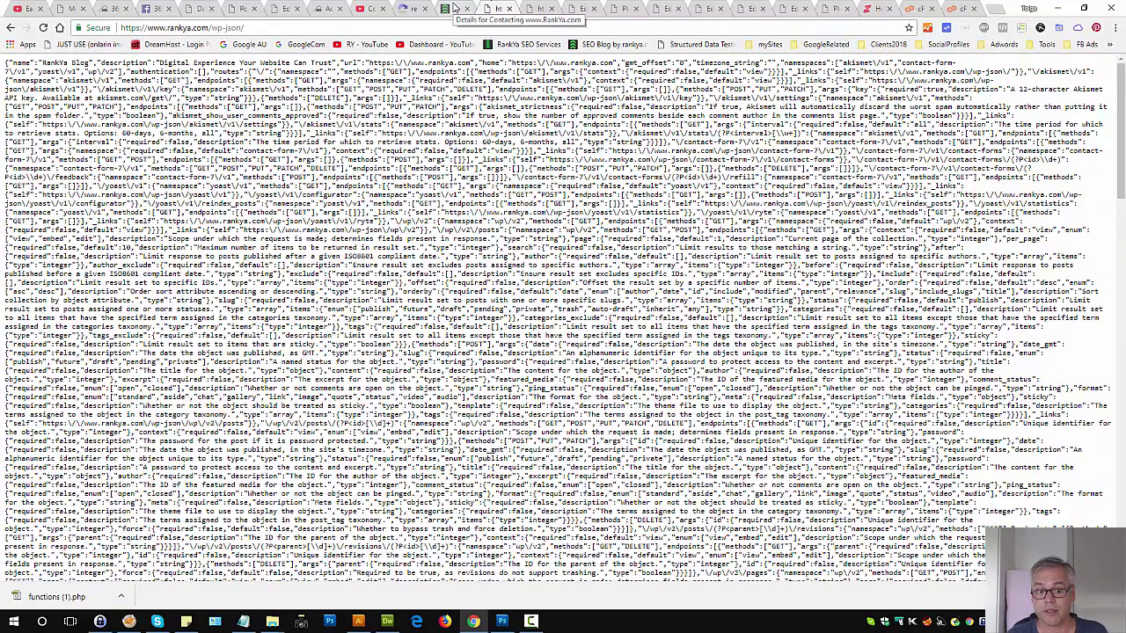
left_click_drag(244, 27, 212, 28)
left_click(220, 21)
left_click(220, 28)
Step: Search the JSON for 'contact-form' to find the Contact Form 7 routes
key("ctrl+f")
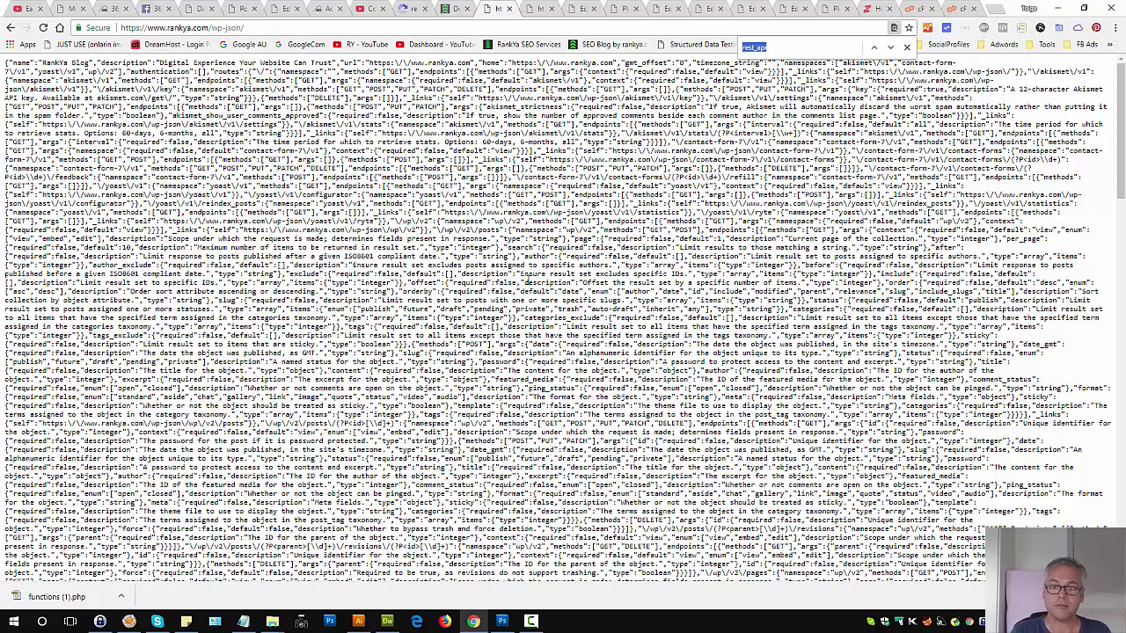
type("contact-form")
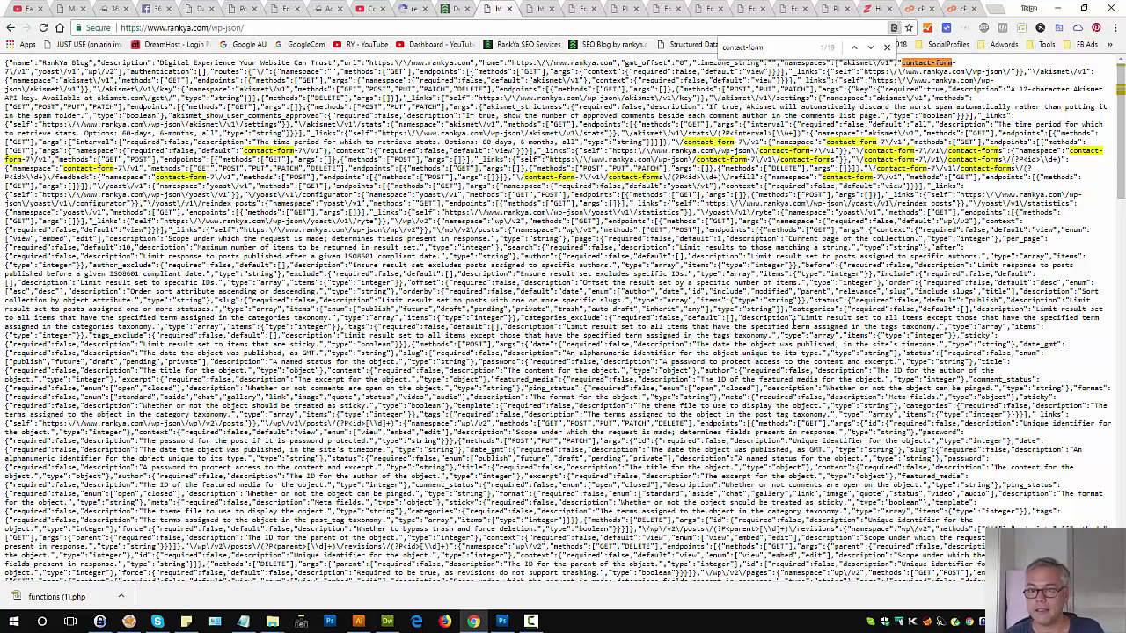
key("ctrl+a")
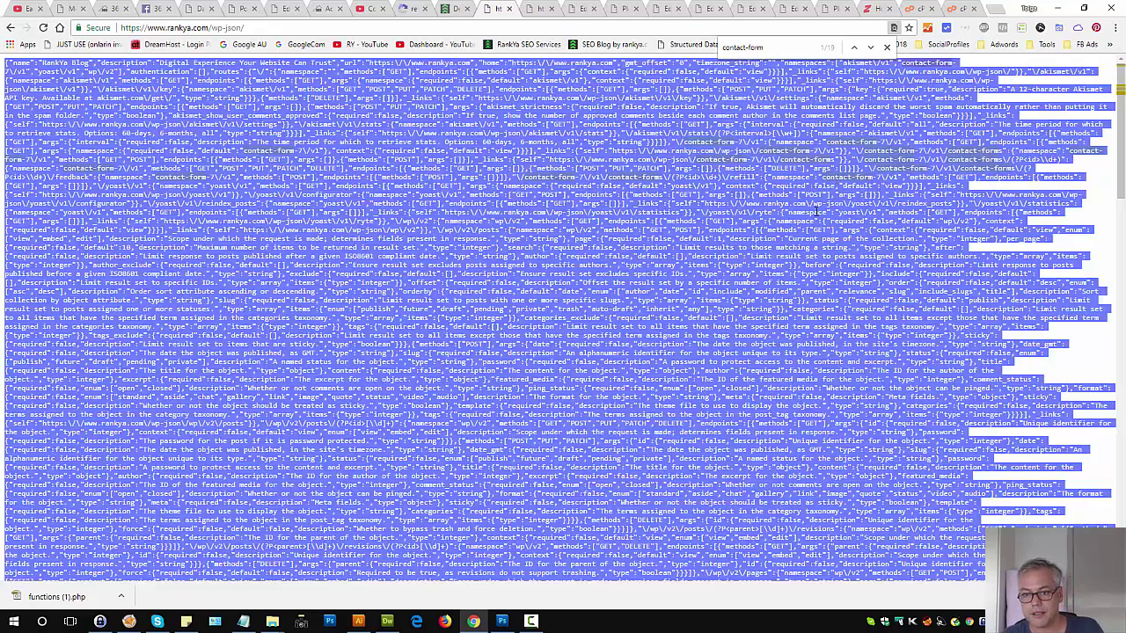
left_click(684, 256)
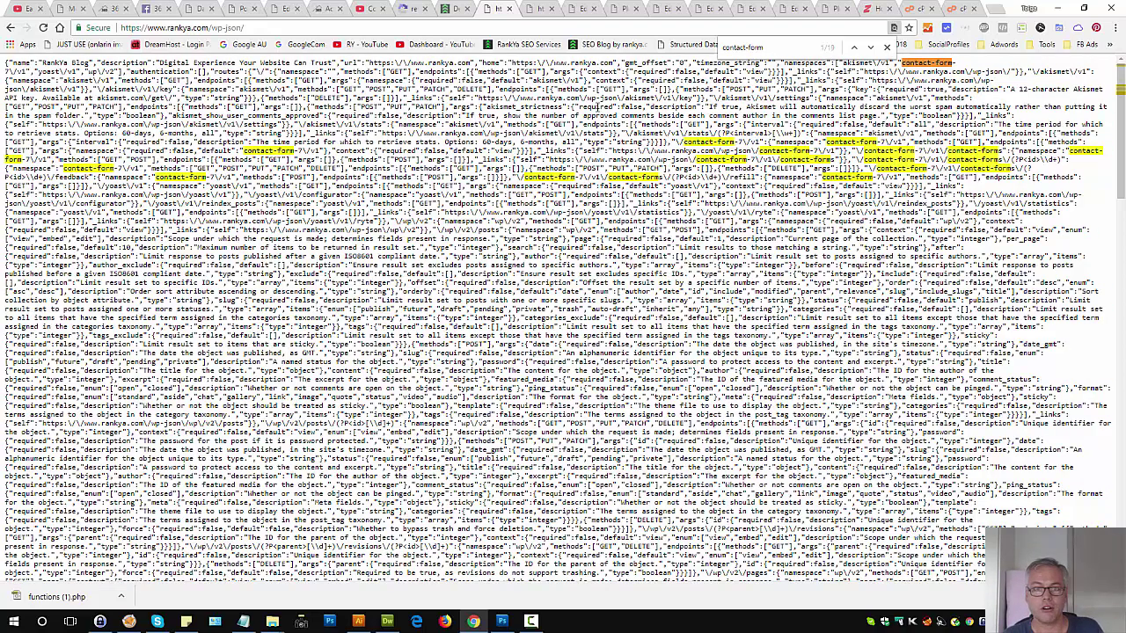
left_click_drag(243, 27, 214, 27)
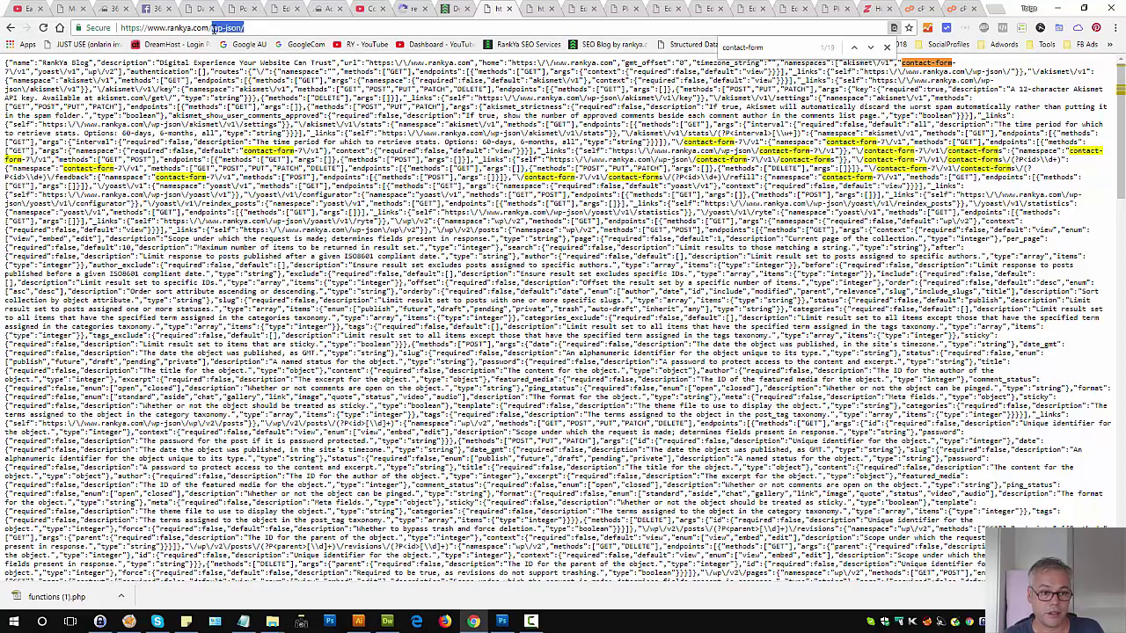
Step: Load example.com/wp-json/ for comparison, which returns 404 Not Found, then go back
double_click(189, 27)
type("exma")
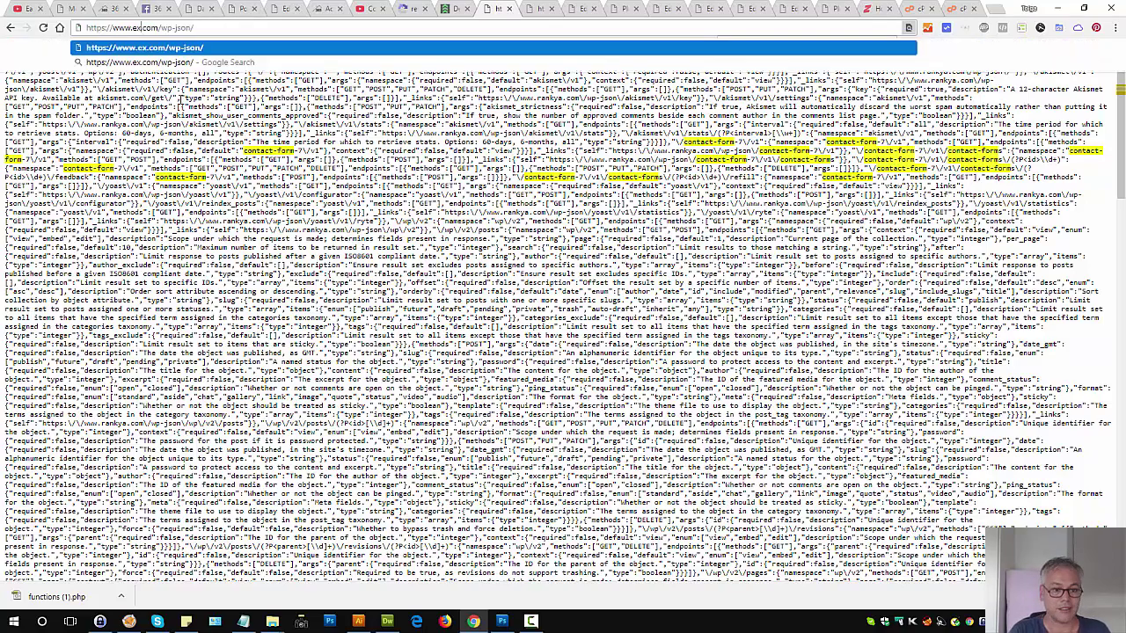
type("ple")
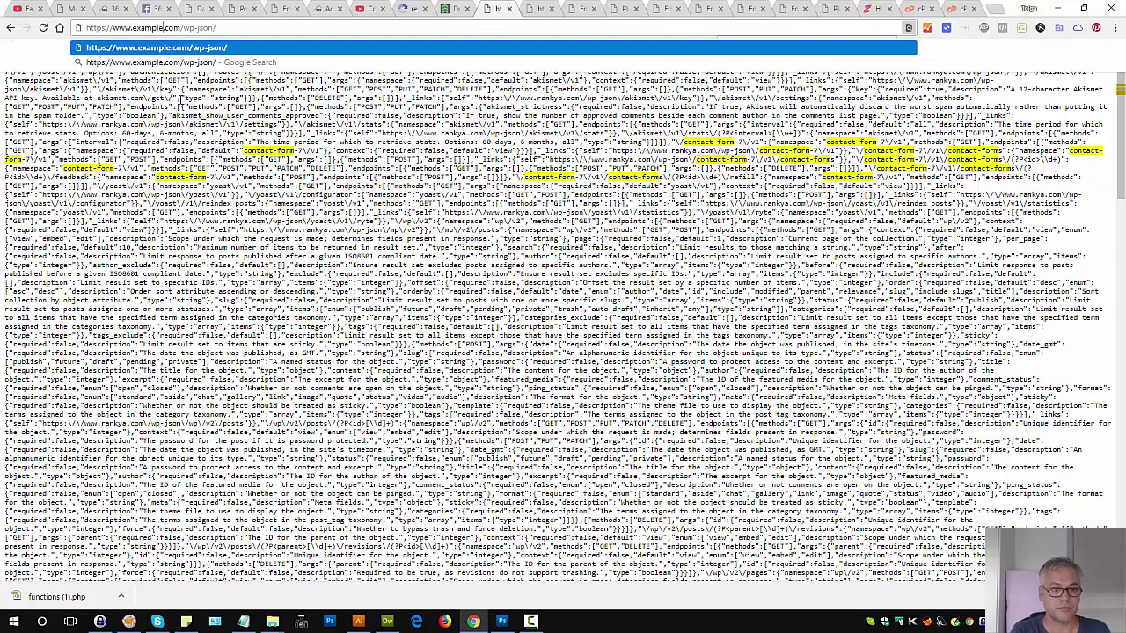
key("Return")
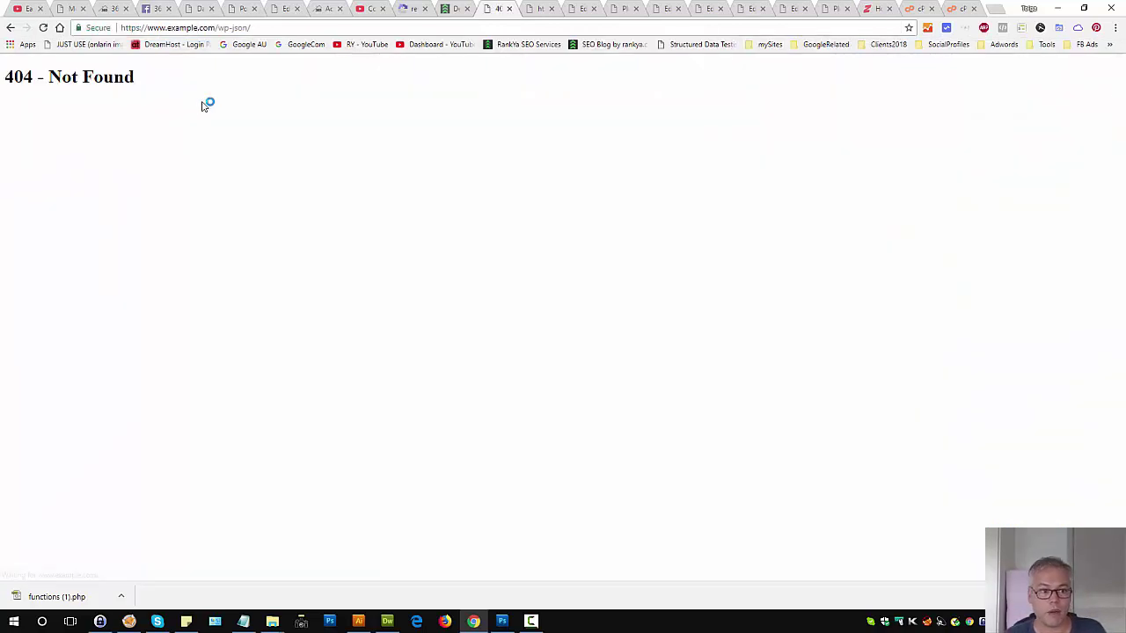
left_click(9, 27)
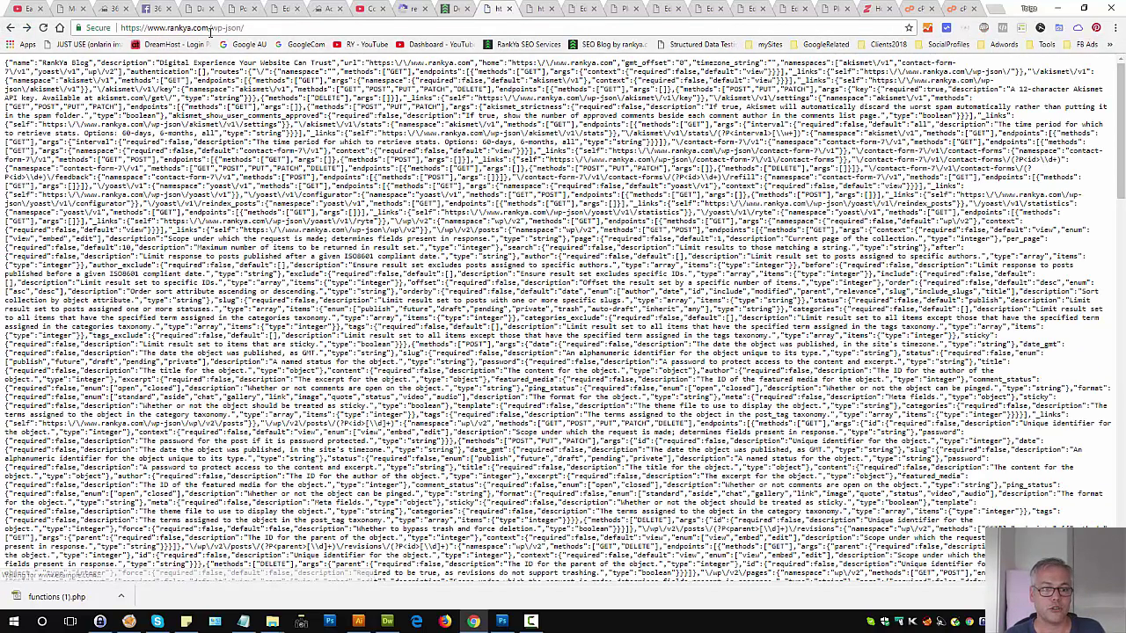
Step: Review the site's wp-json output again and return to the contact page
left_click_drag(208, 27, 245, 27)
left_click_drag(308, 253, 559, 387)
left_click(560, 407)
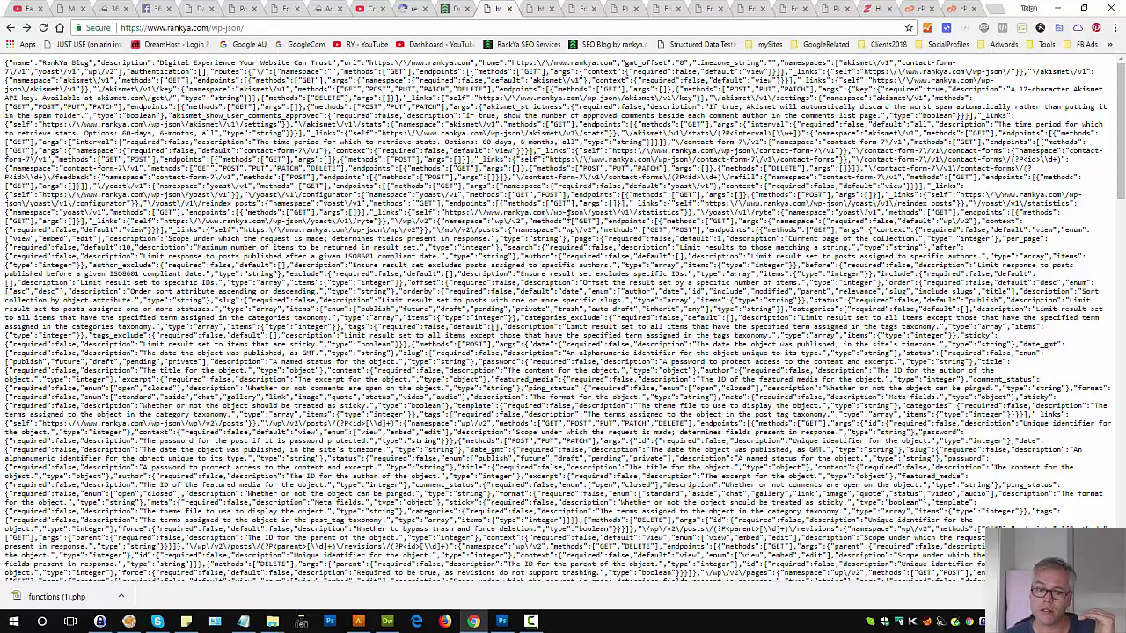
left_click(455, 8)
triple_click(288, 456)
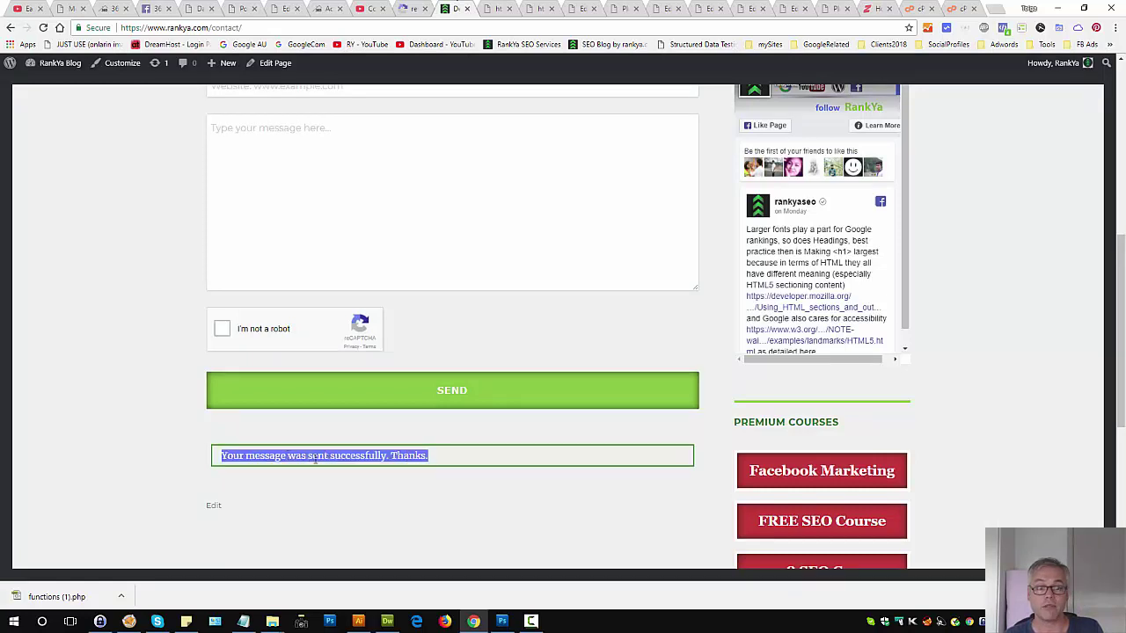
left_click(435, 466)
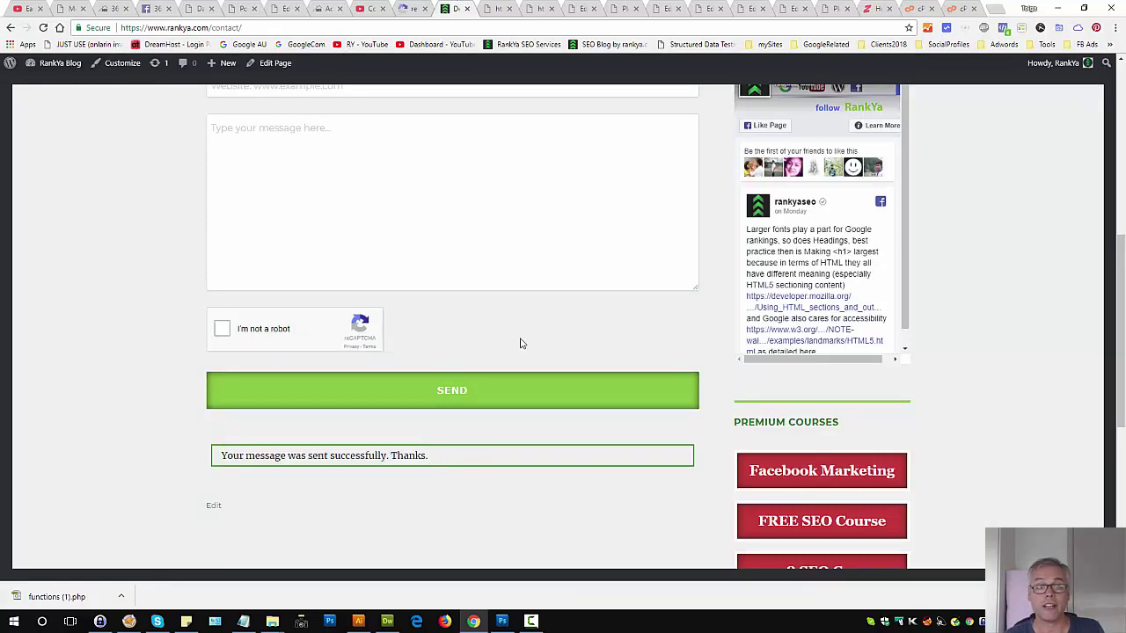
left_click(473, 256)
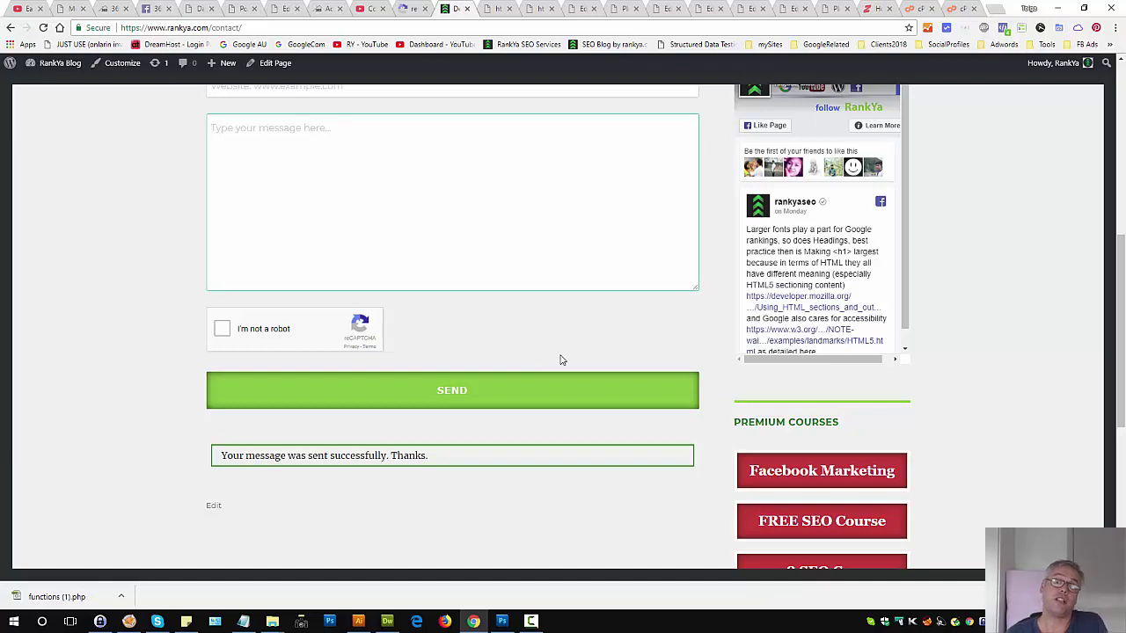